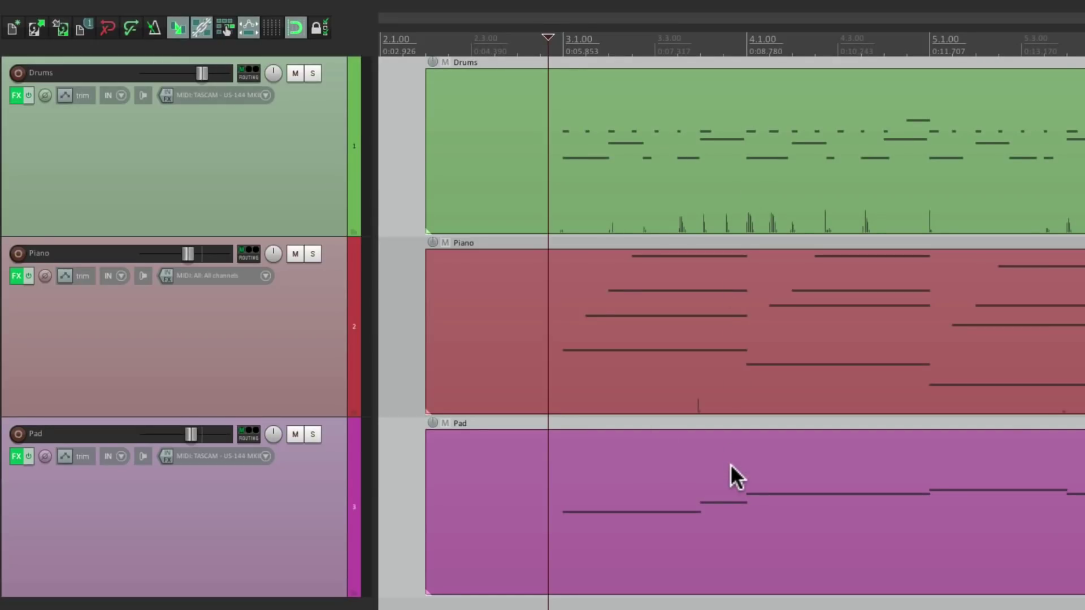
# - Play the arrangement, open the Drums item for MIDI editing, and place the edit cursor just before measure 3
pyautogui.press('space')
pyautogui.doubleClick(696, 113)
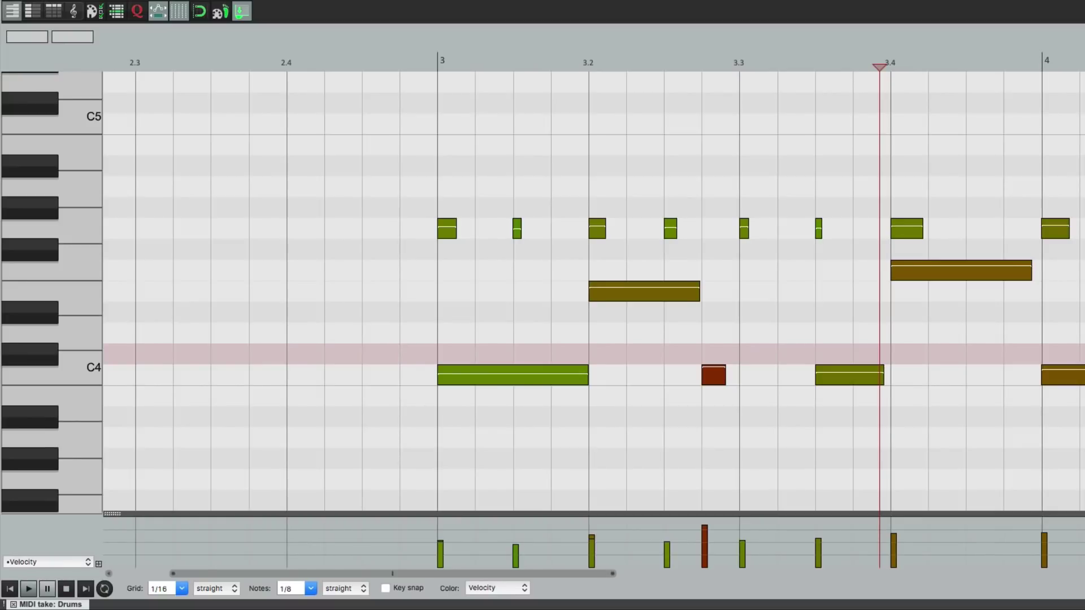
pyautogui.click(409, 63)
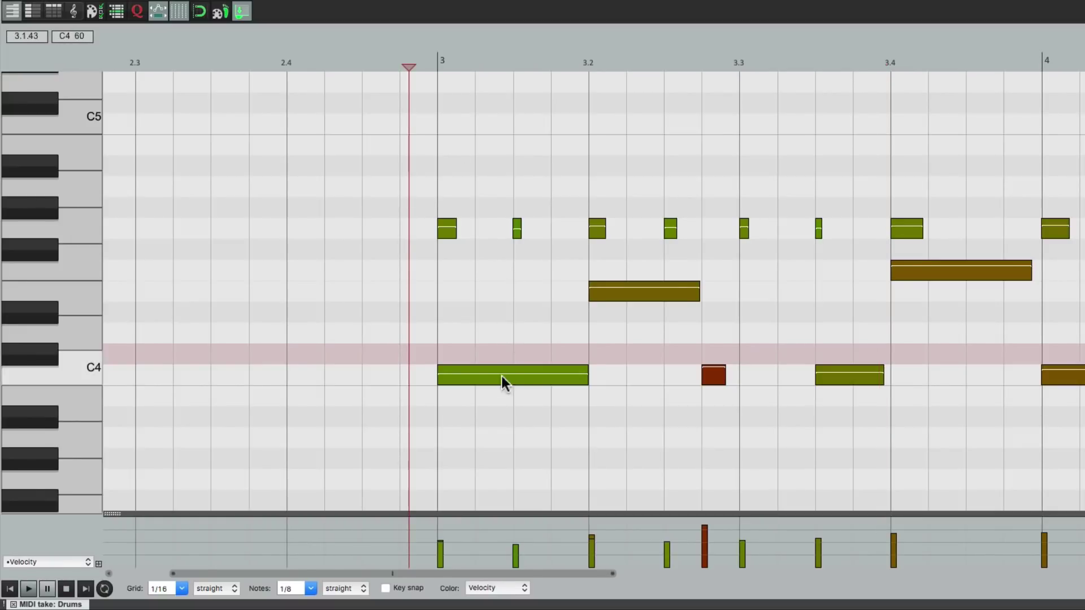
# - Select all notes of the C4, E4, F4 and G4 rows one row at a time to identify each drum part
pyautogui.click(73, 372)
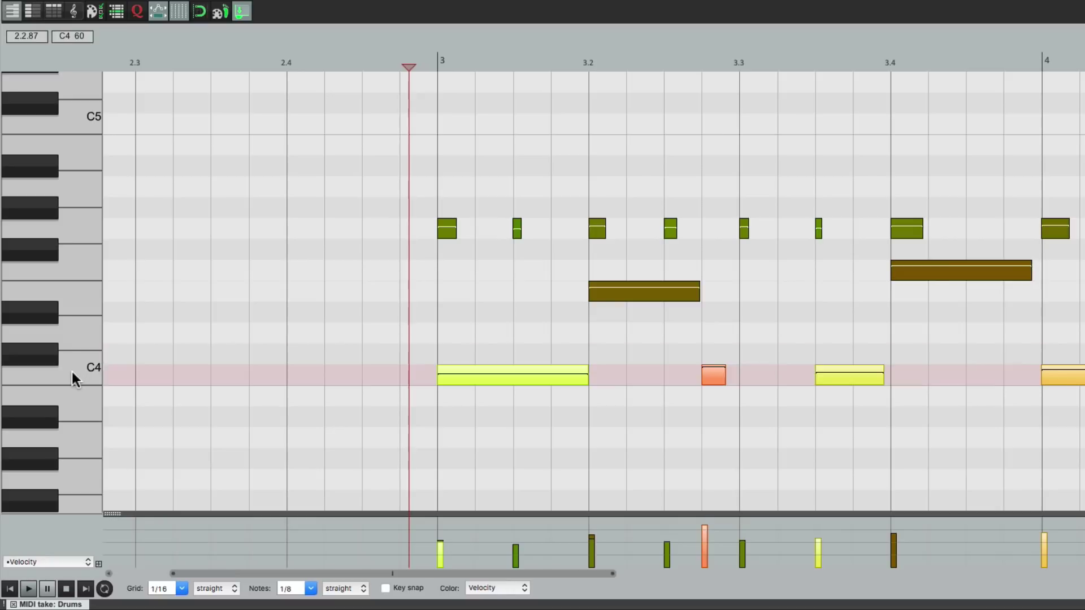
pyautogui.click(69, 290)
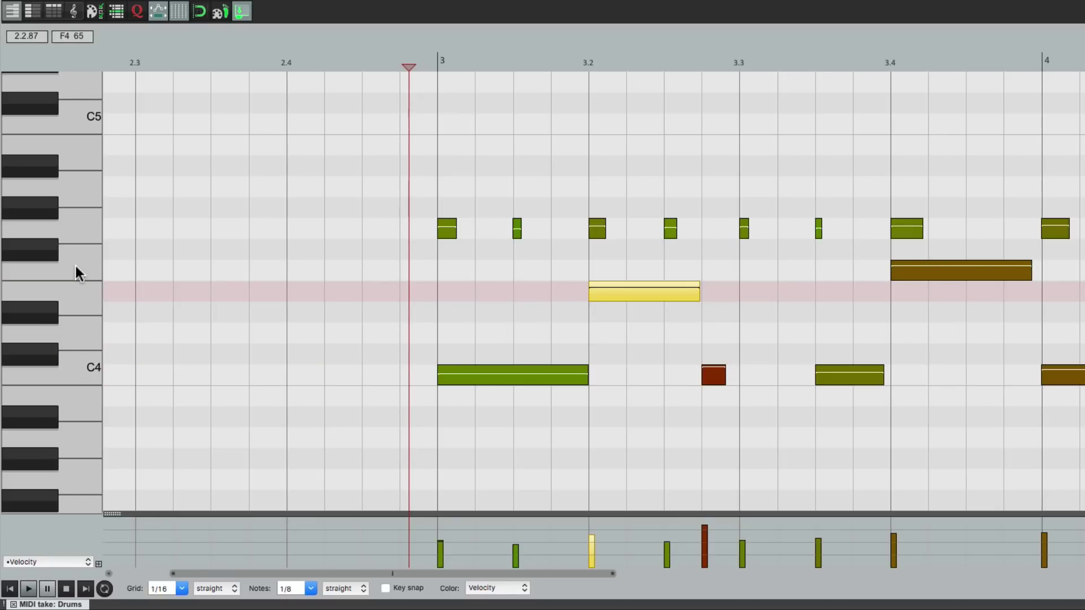
pyautogui.click(75, 266)
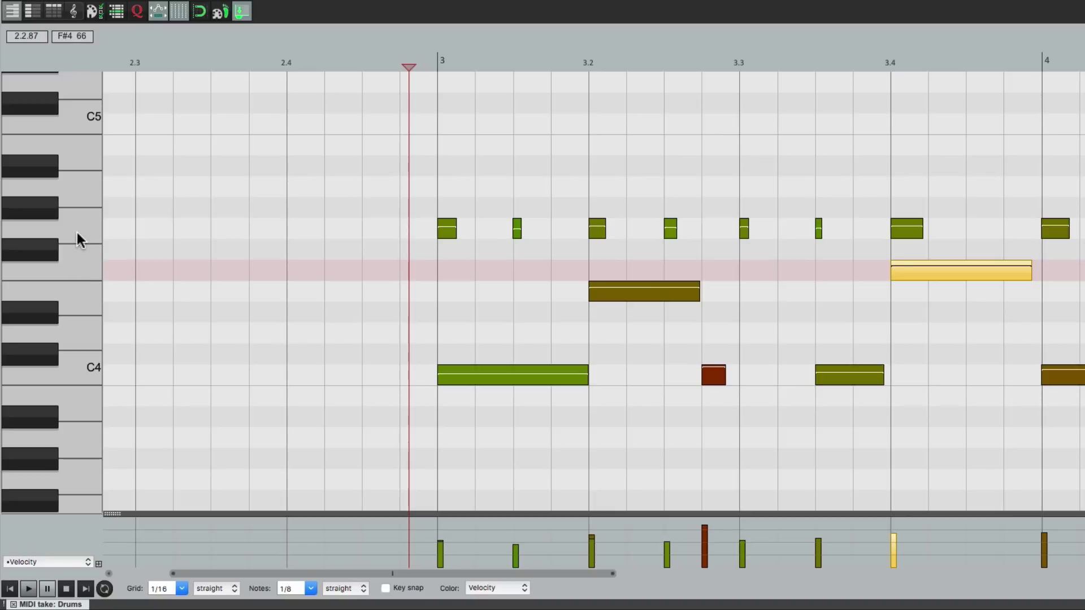
pyautogui.click(77, 238)
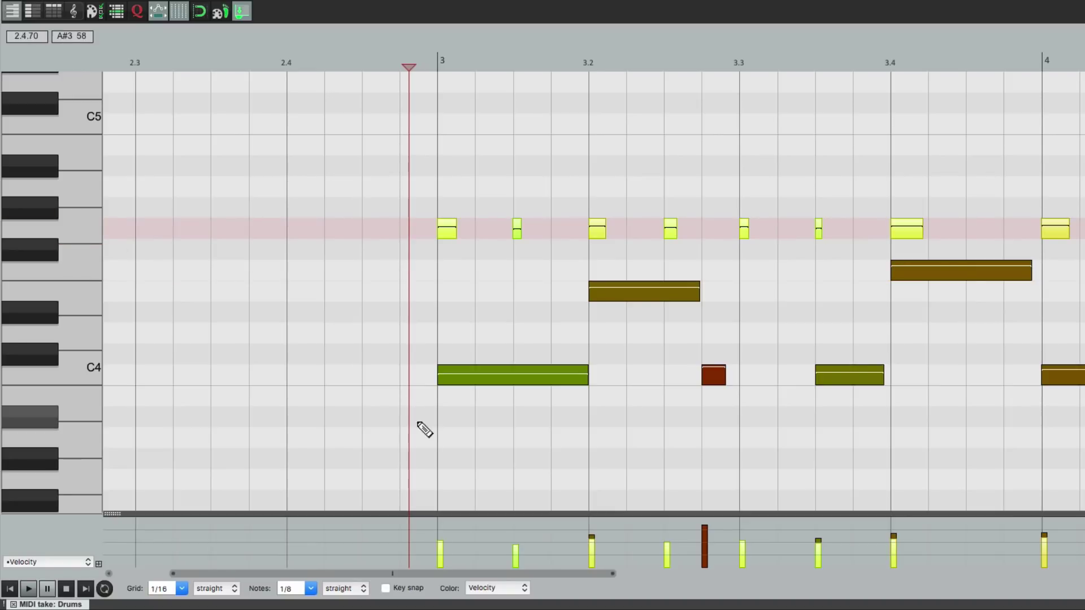
# - Try moving the first C4 note right and up to C#4, undo the move, and put the edit cursor back before measure 3
pyautogui.click(492, 376)
pyautogui.moveTo(492, 376); pyautogui.dragTo(537, 357)
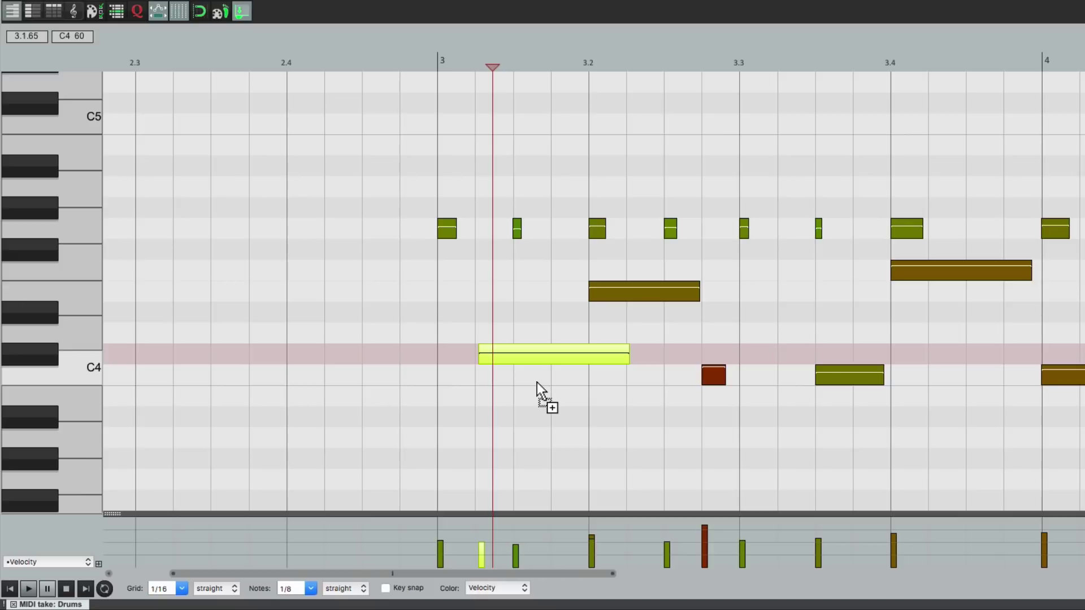
pyautogui.hotkey('ctrl', 'z')
pyautogui.click(408, 60)
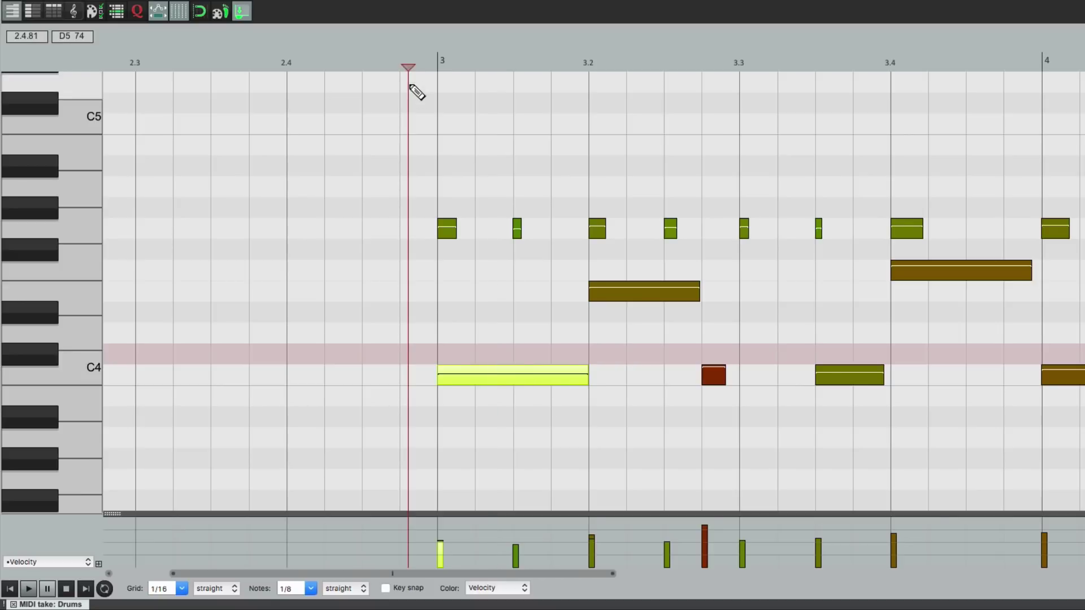
# - Open the note properties of the C4 note at measure 3, apply a pitch of C#4, and play it back
pyautogui.rightClick(494, 369)
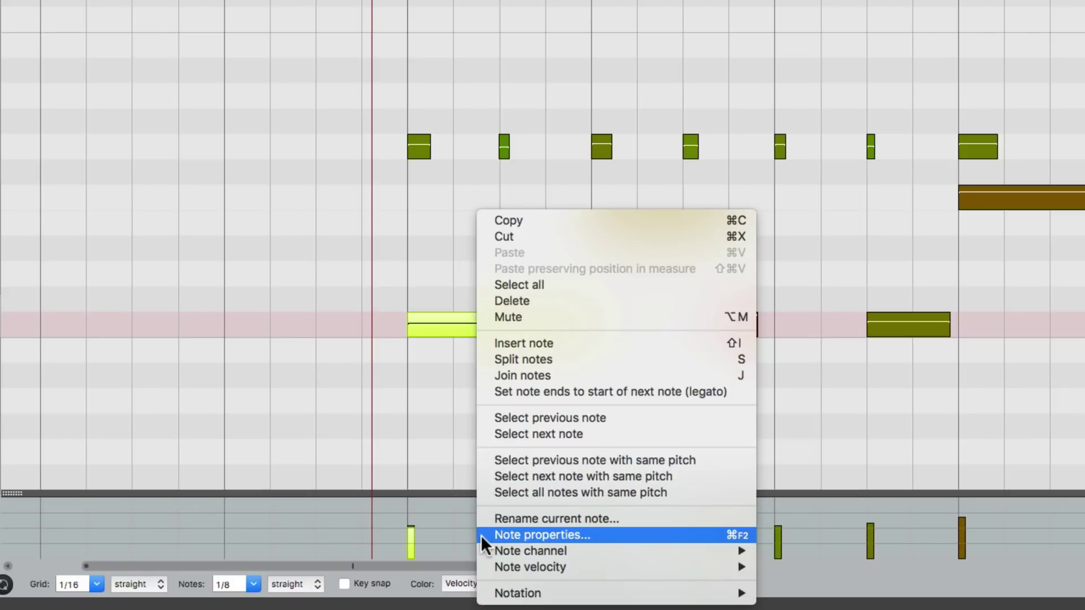
pyautogui.click(713, 534)
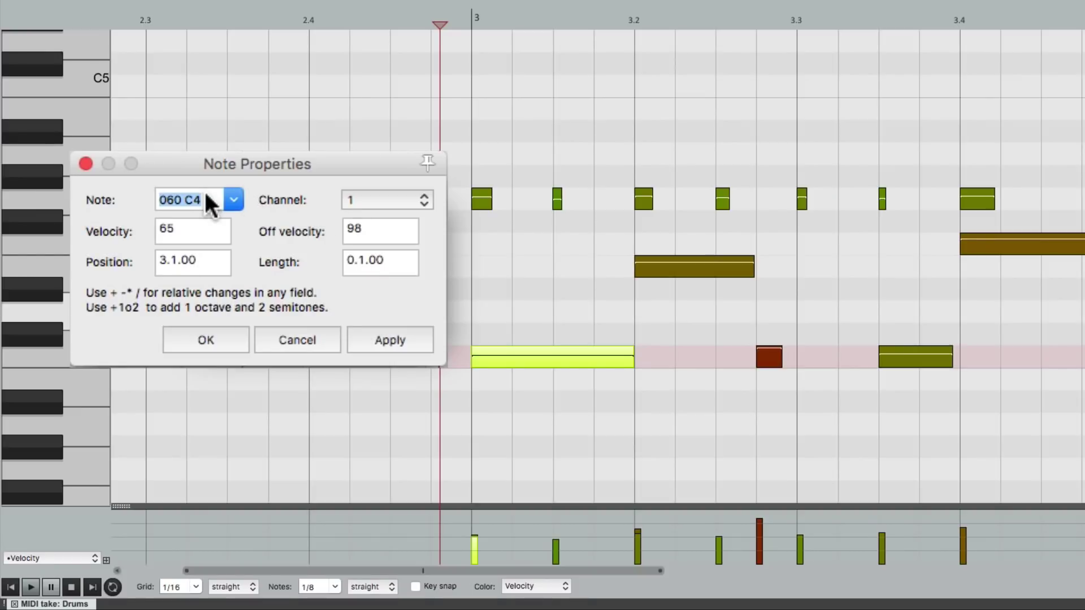
pyautogui.press('Up')
pyautogui.click(402, 334)
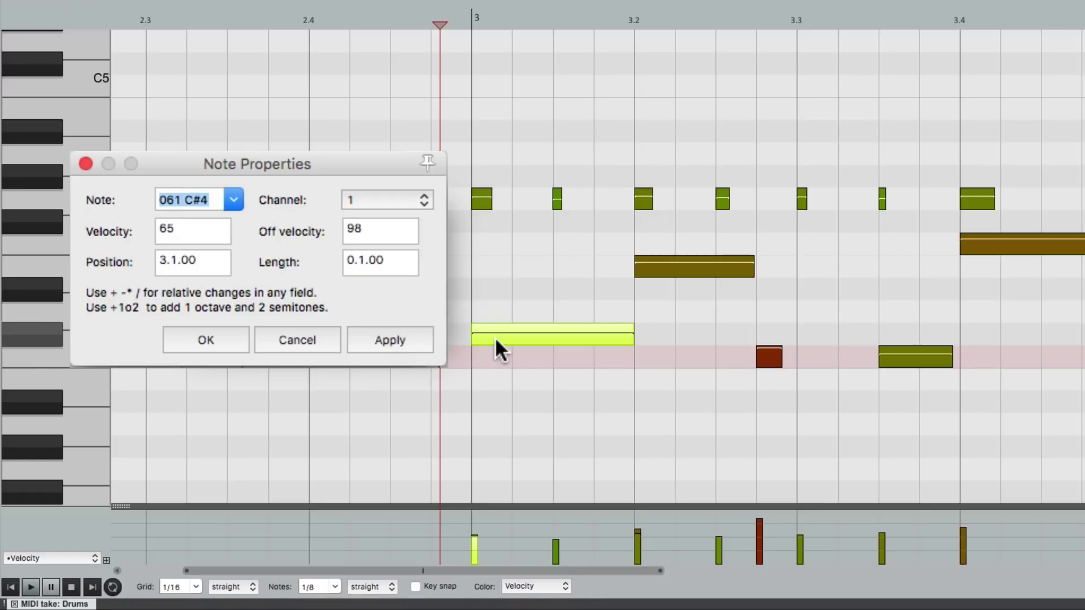
pyautogui.press('space')
pyautogui.press('space')
# - Set the first note's pitch back to C4, apply it, and play the result
pyautogui.press('Down')
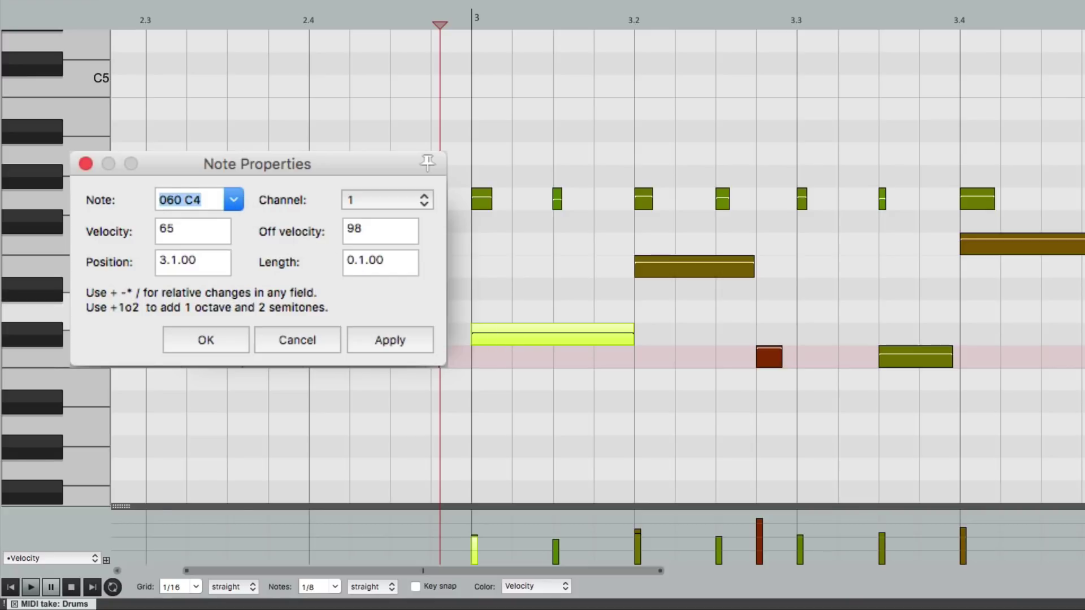
pyautogui.click(371, 338)
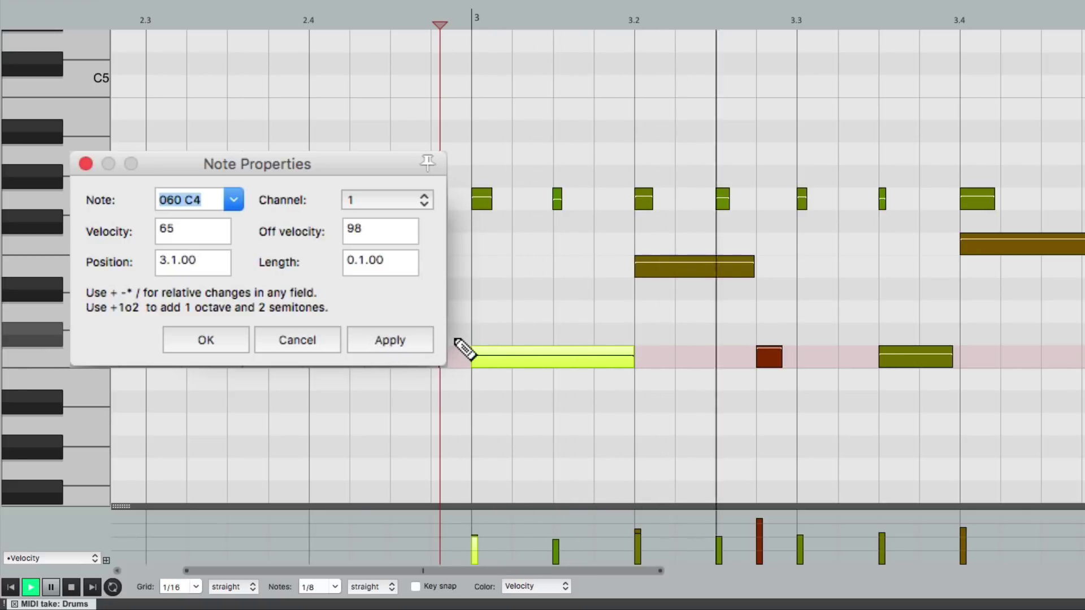
# - Set the first C4 note's velocity to 127, apply it, and play it back
pyautogui.doubleClick(211, 232)
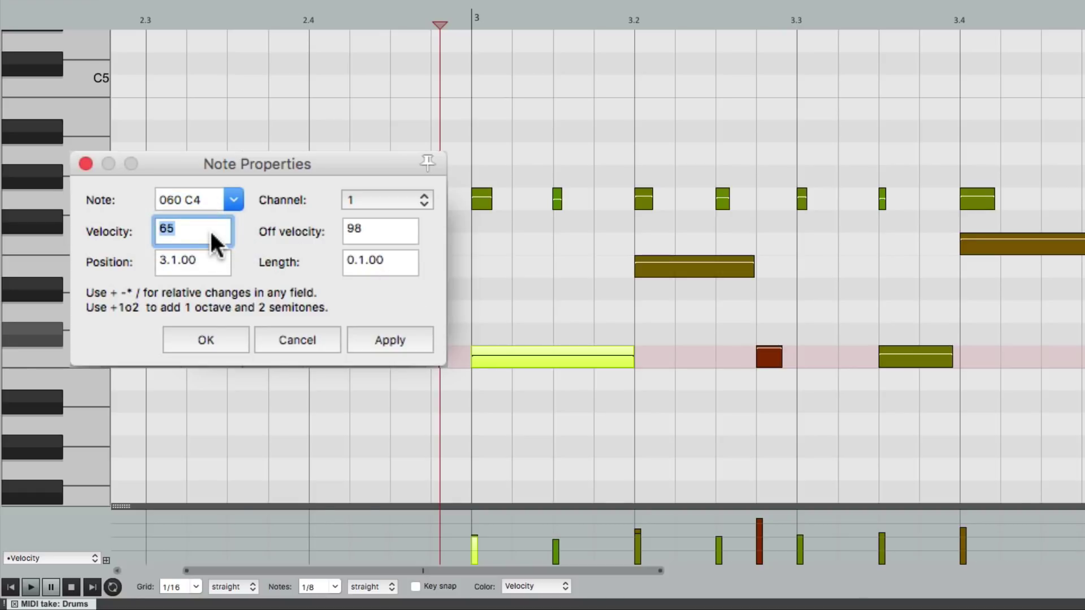
pyautogui.write('127')
pyautogui.click(380, 334)
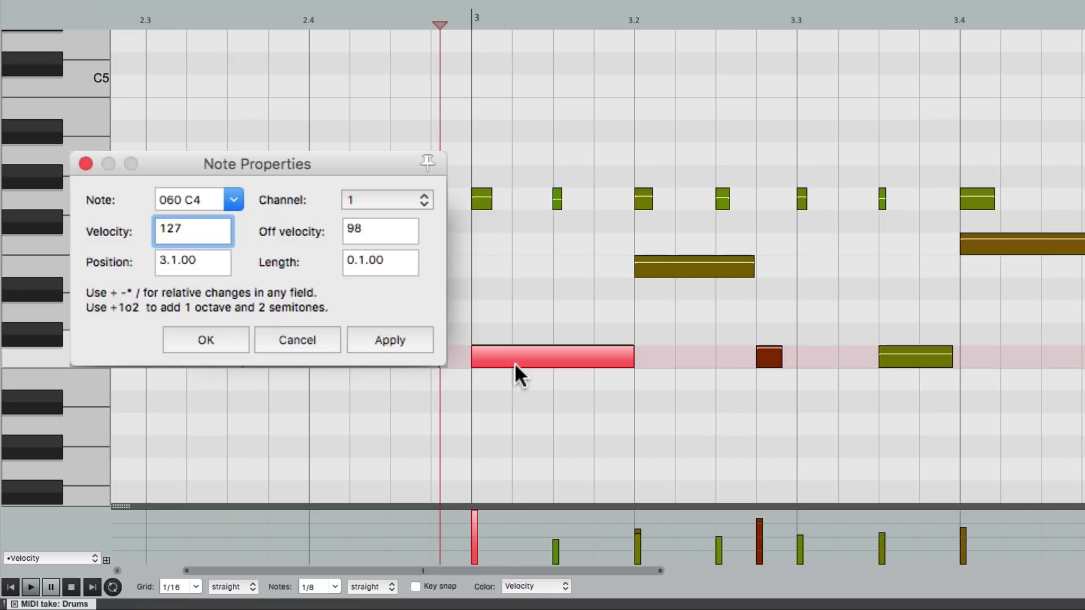
pyautogui.press('space')
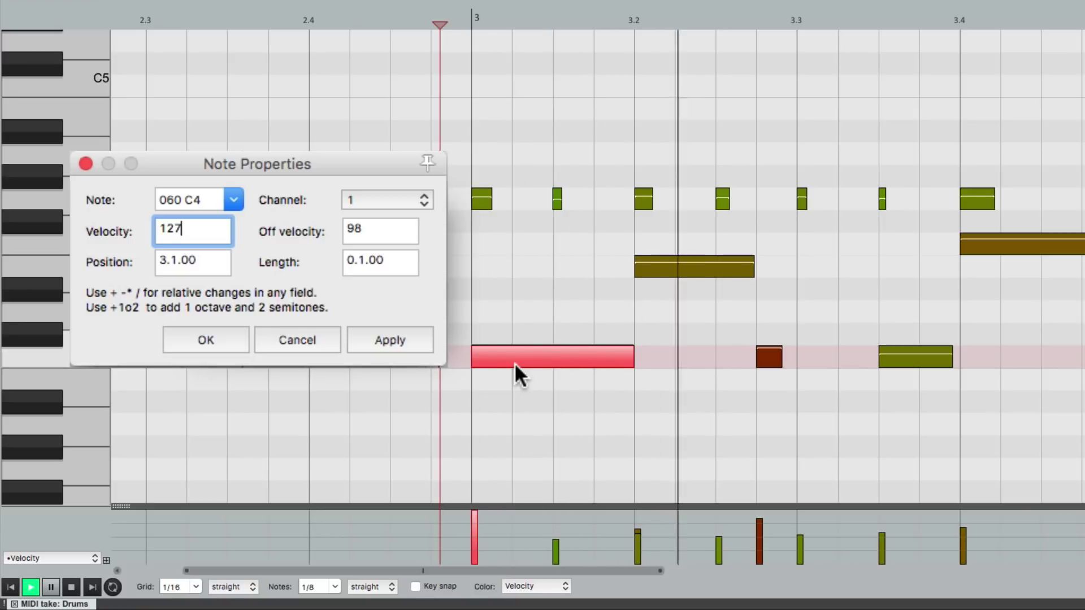
pyautogui.press('space')
# - Set the first C4 note's velocity back to 65 and apply it
pyautogui.press('BackSpace')
pyautogui.press('BackSpace')
pyautogui.press('BackSpace')
pyautogui.write('65')
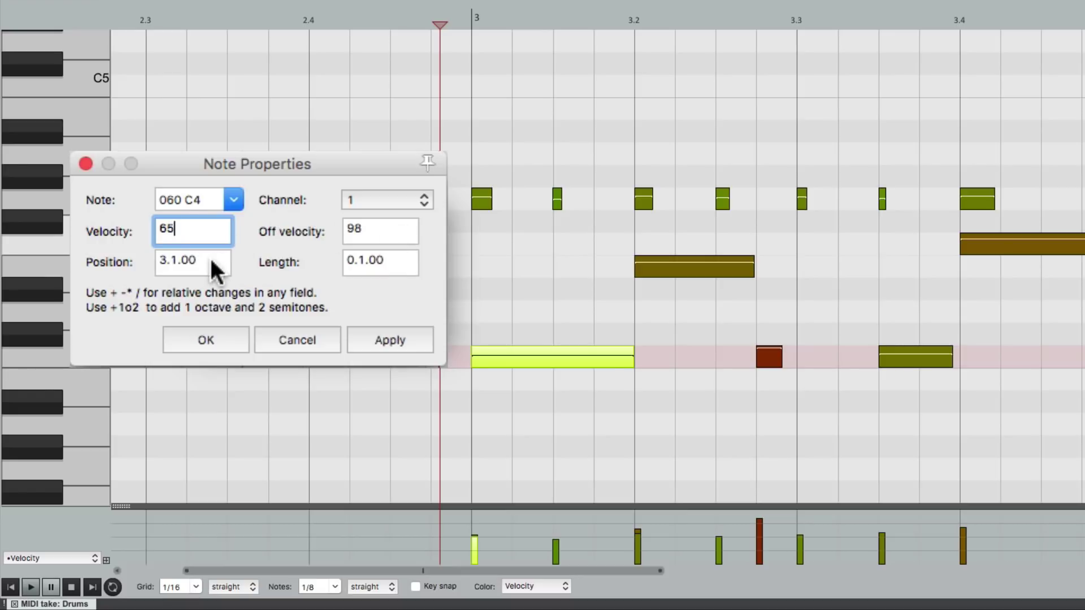
# - Move the first C4 note to 3.1.31 in the piano roll, and restore its position to 3.1.00 through its properties
pyautogui.click(507, 347)
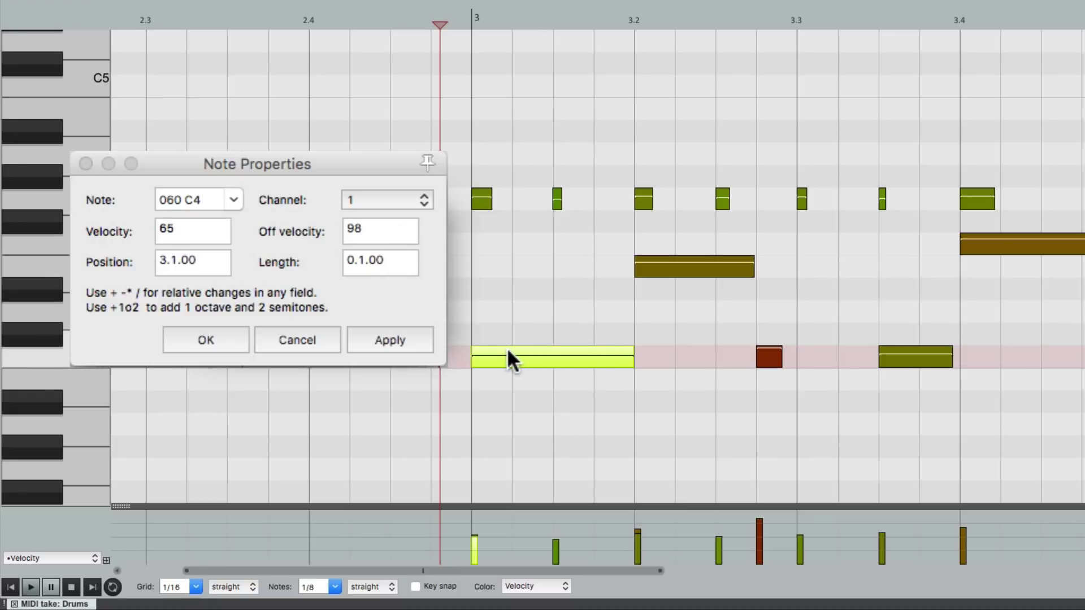
pyautogui.moveTo(508, 351); pyautogui.dragTo(563, 362)
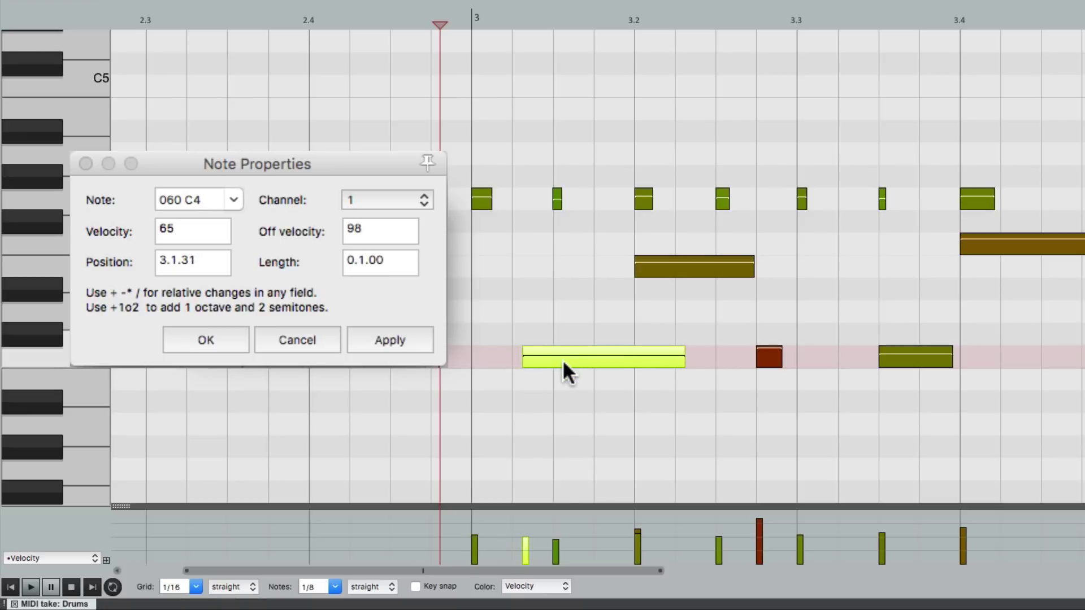
pyautogui.click(210, 266)
pyautogui.click(220, 259)
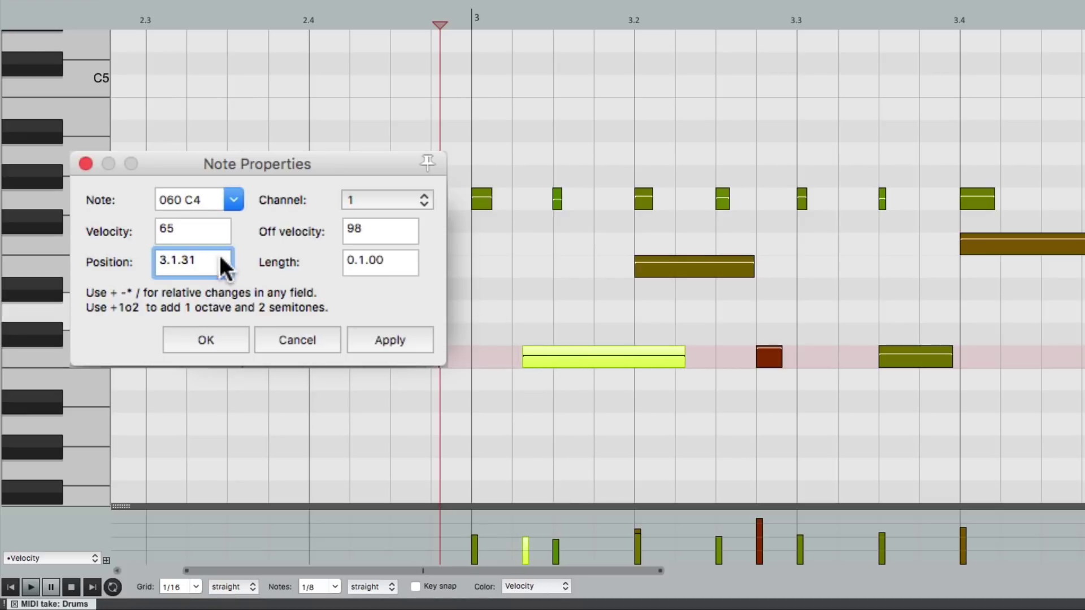
pyautogui.press('BackSpace')
pyautogui.press('BackSpace')
pyautogui.write('00')
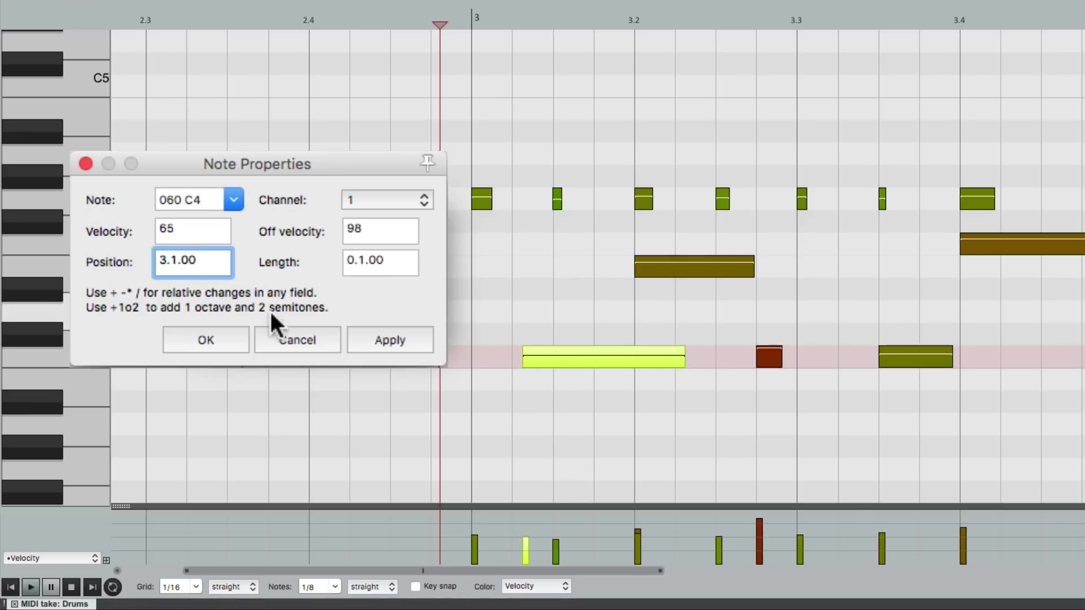
pyautogui.click(374, 340)
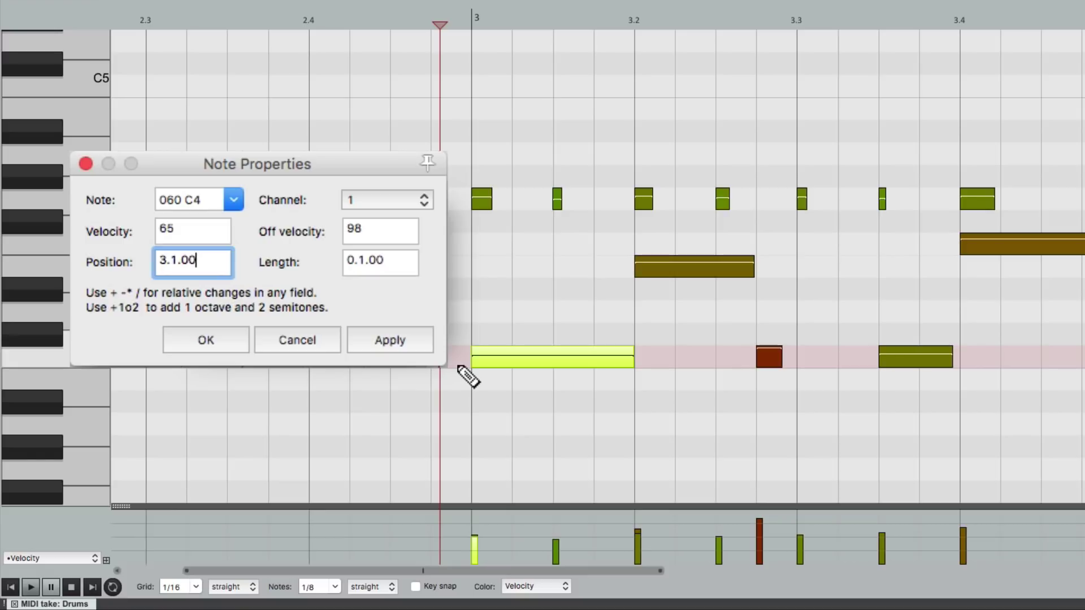
# - Apply a length of 0.0.20 to the first C4 note and undo the change
pyautogui.click(398, 261)
pyautogui.press('BackSpace')
pyautogui.press('BackSpace')
pyautogui.press('BackSpace')
pyautogui.press('BackSpace')
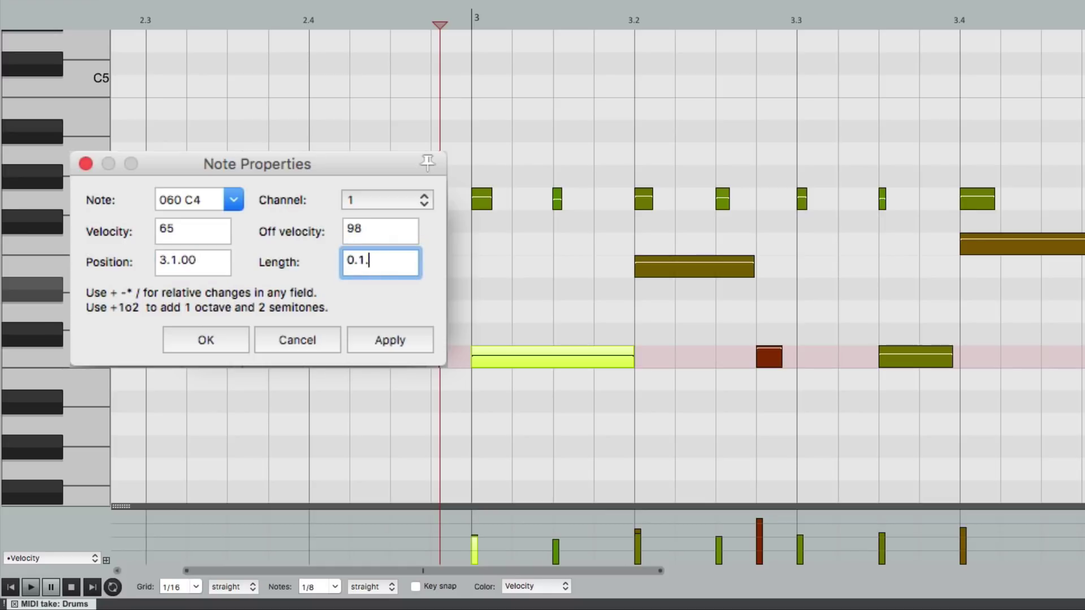
pyautogui.write('0.20')
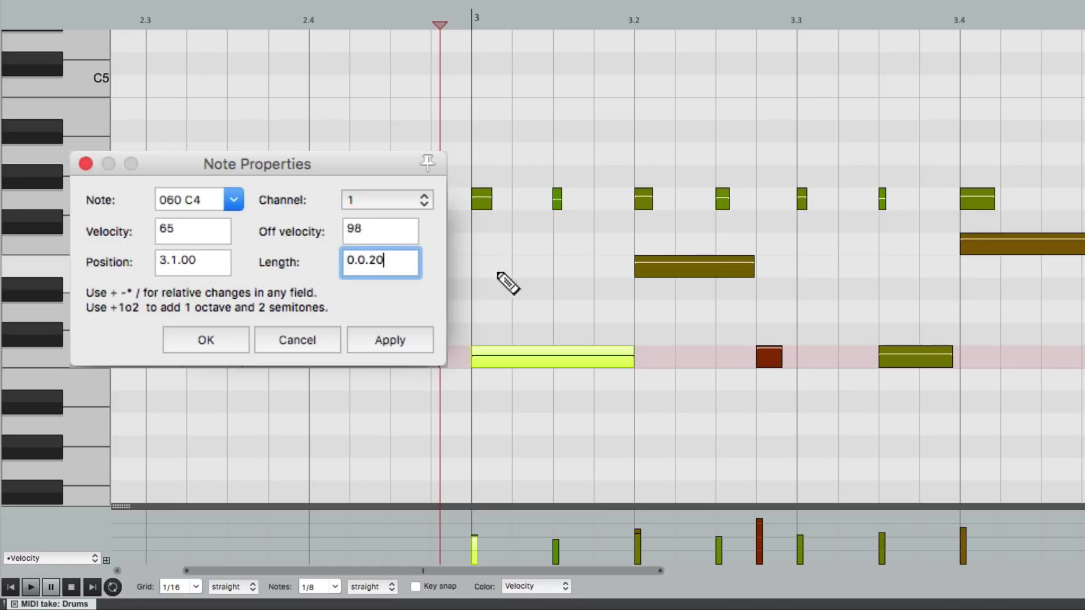
pyautogui.click(409, 338)
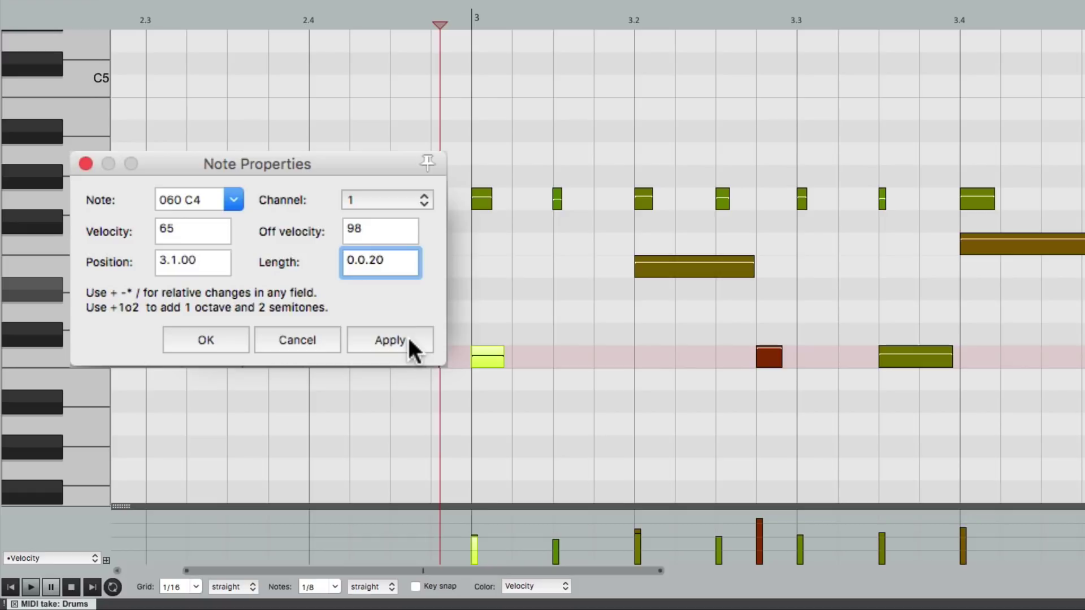
pyautogui.press('super+z')
# - Apply a length of 0.1.50 to the first C4 note and undo the change
pyautogui.press('BackSpace')
pyautogui.press('BackSpace')
pyautogui.write('50')
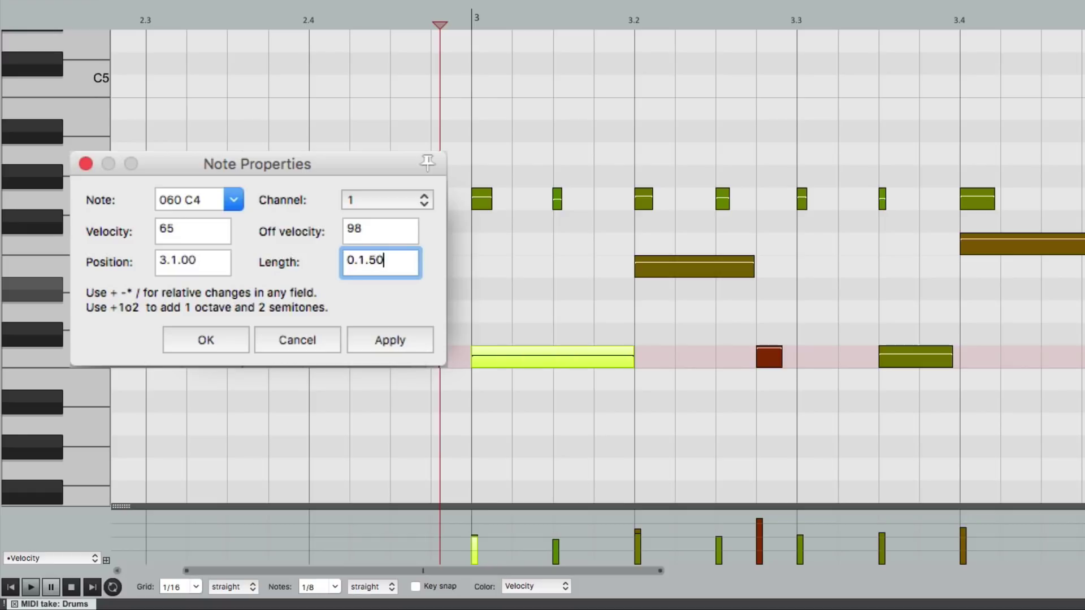
pyautogui.click(399, 327)
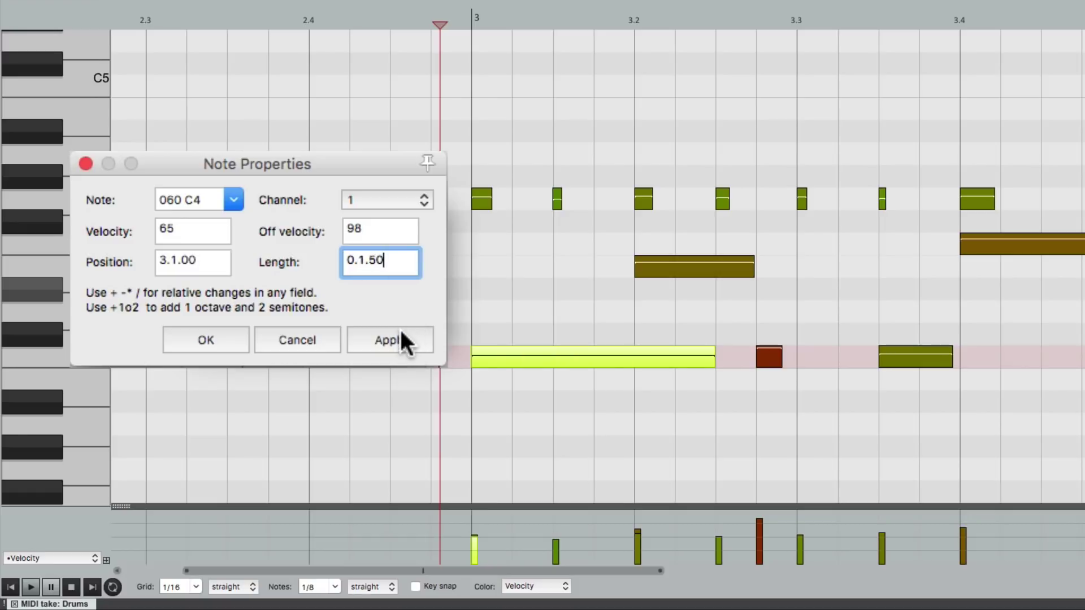
pyautogui.press('super+z')
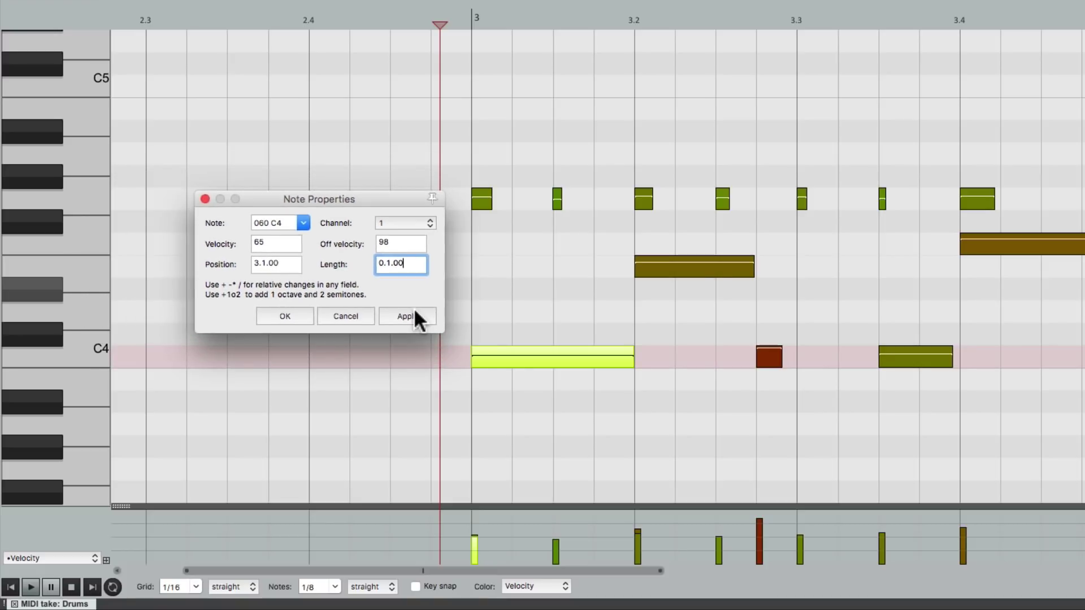
# - Select all C4 notes, change their pitch together to C#4 in the note properties, and play them back
pyautogui.click(96, 355)
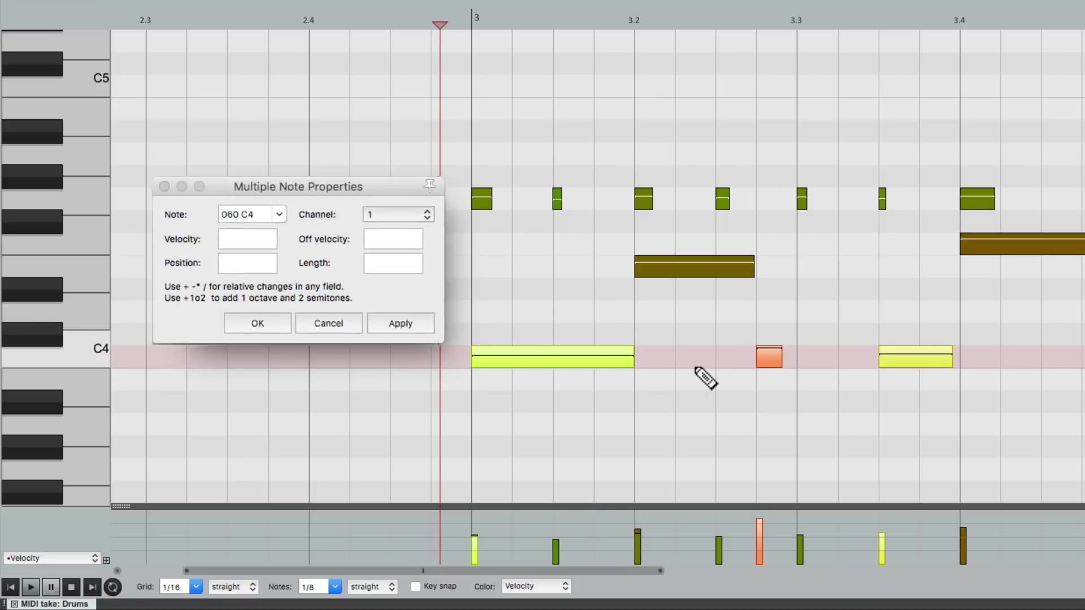
pyautogui.click(280, 254)
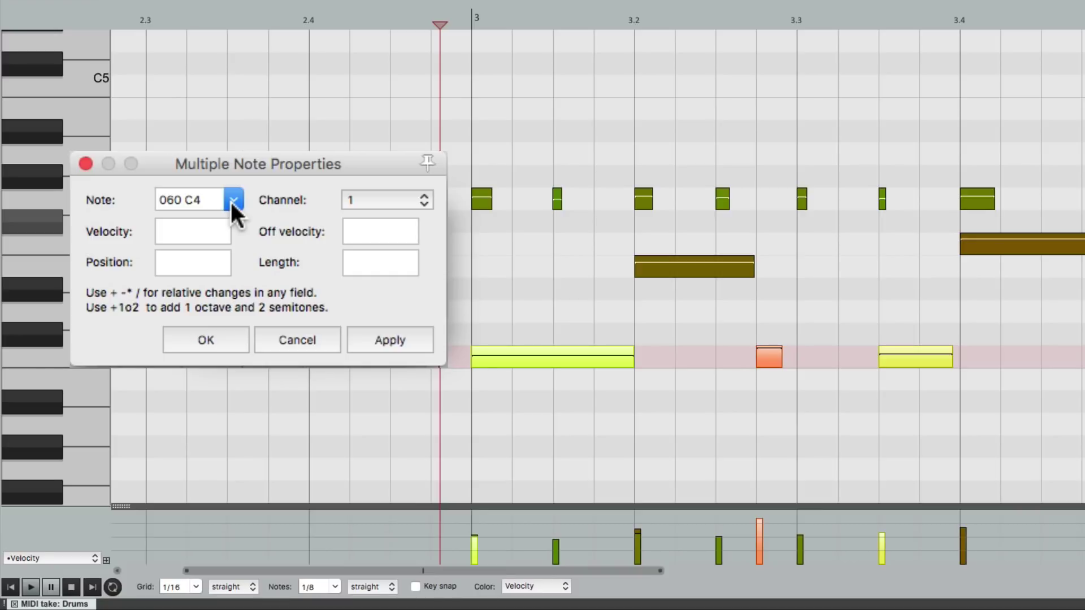
pyautogui.press('Up')
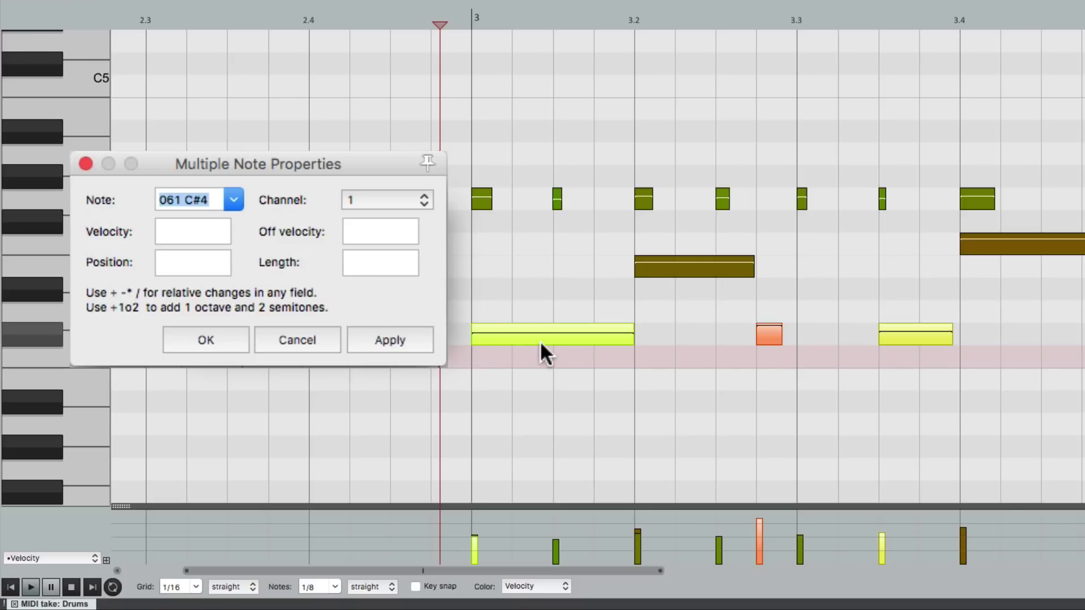
pyautogui.press('space')
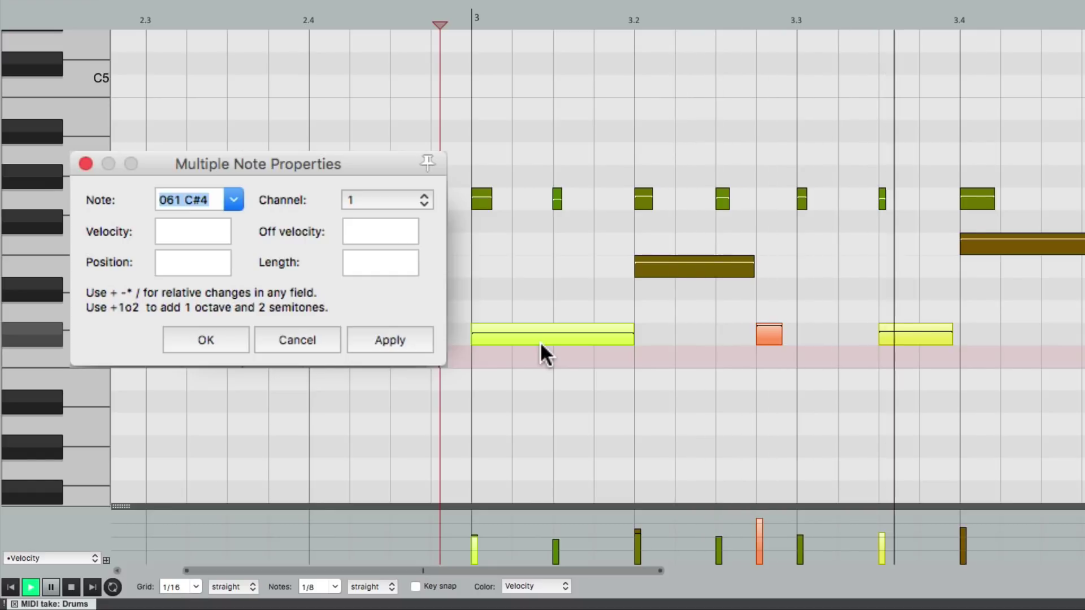
pyautogui.press('space')
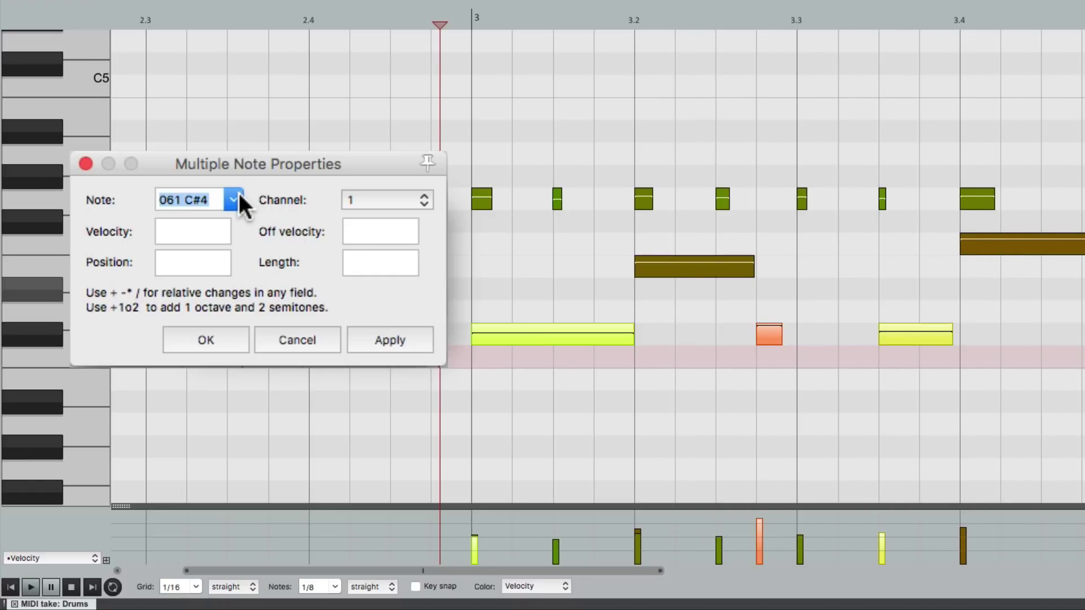
# - Set all the selected notes' pitch back to C4, apply it, and start playback
pyautogui.press('Down')
pyautogui.click(367, 339)
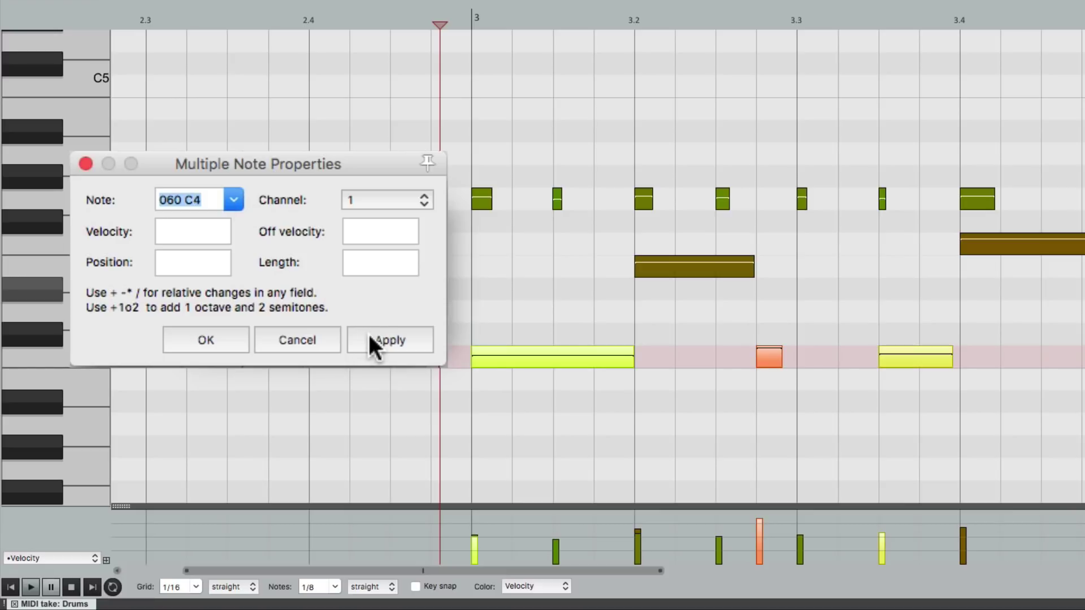
pyautogui.press('space')
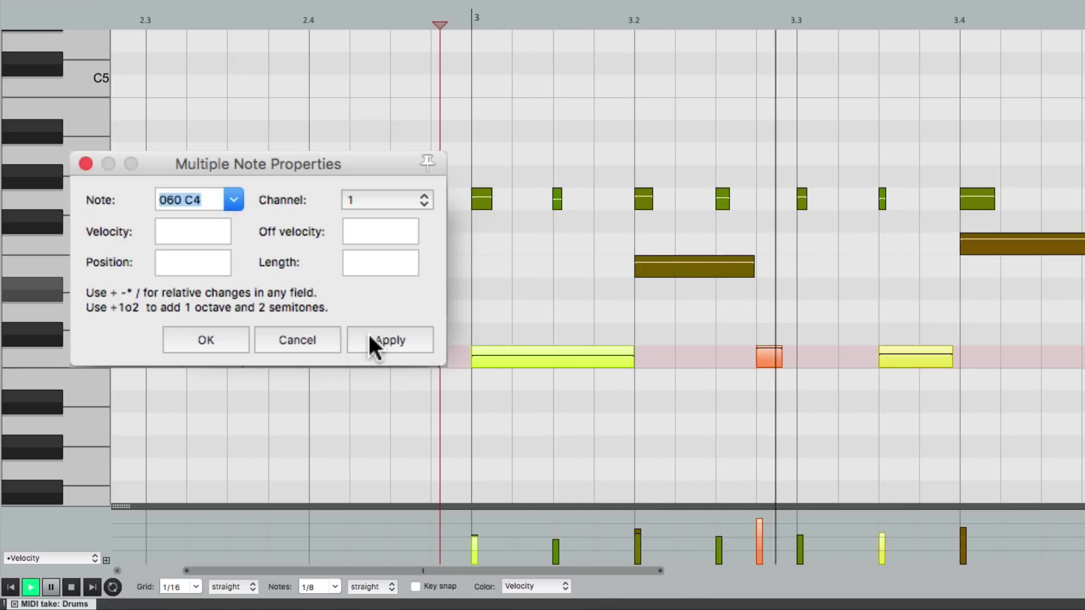
# - Stop playback, apply a velocity of 127 to all the selected C4 notes, and play them back
pyautogui.press('space')
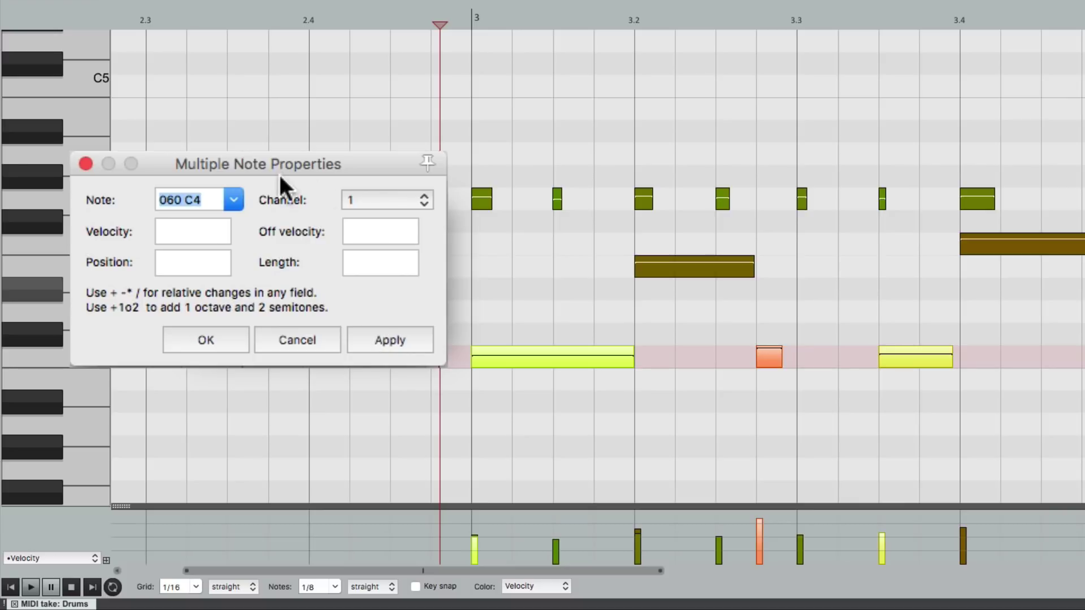
pyautogui.click(195, 235)
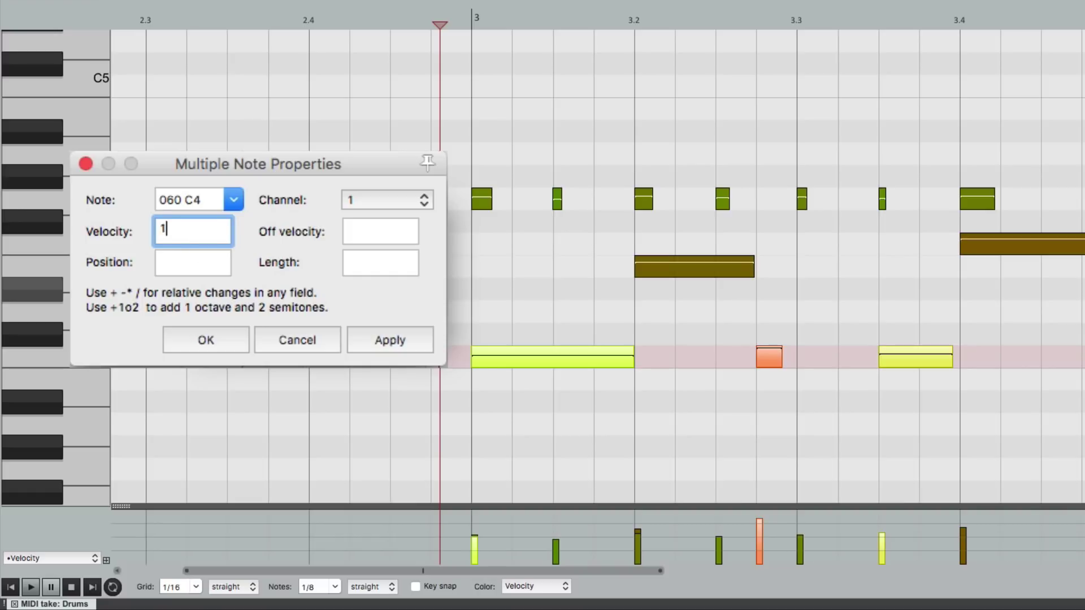
pyautogui.write('127')
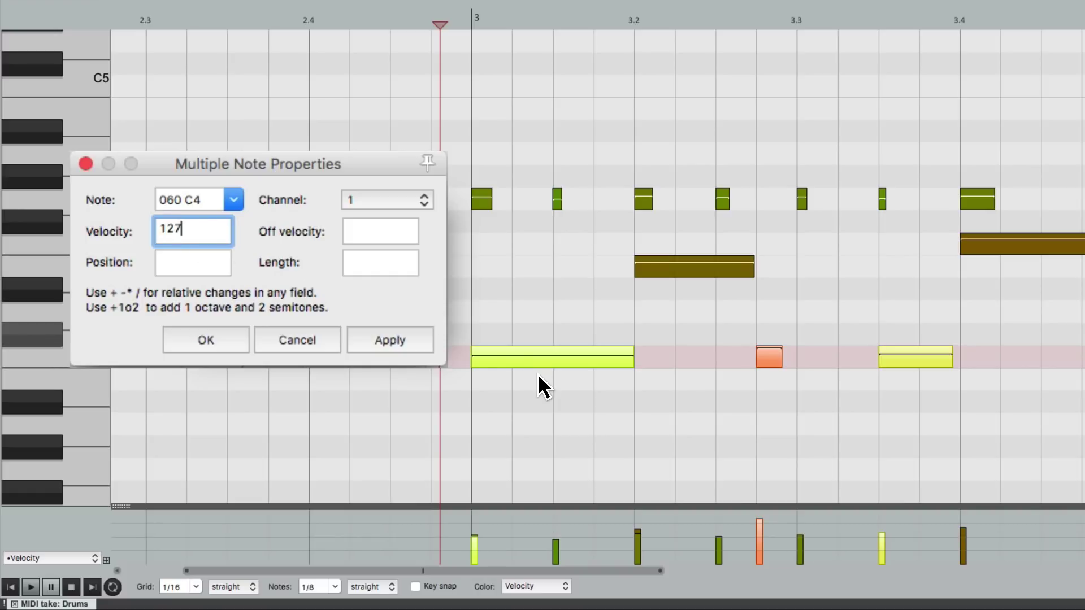
pyautogui.click(395, 330)
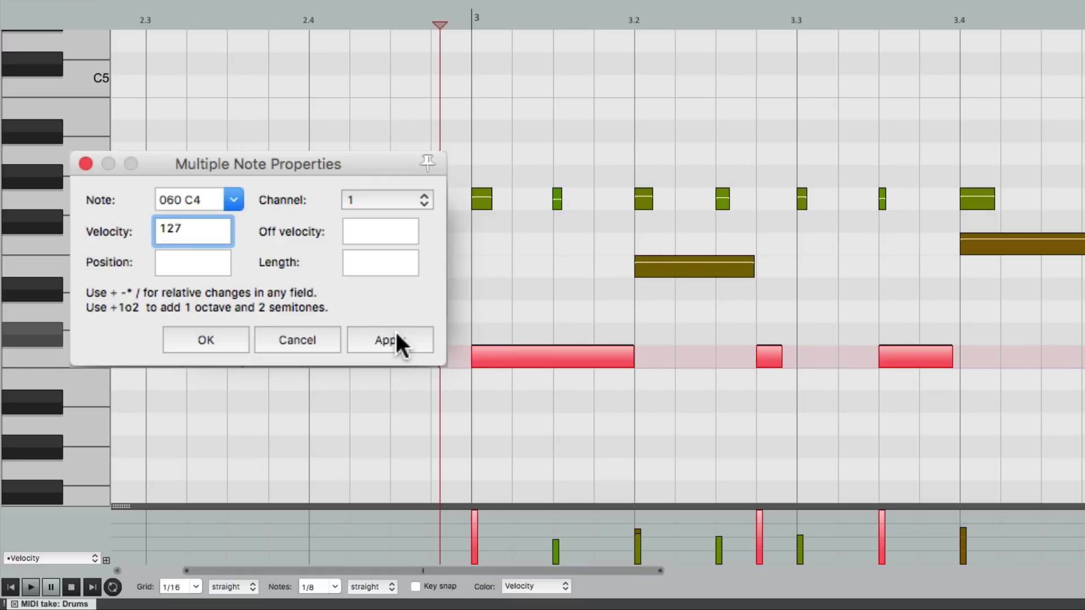
pyautogui.press('space')
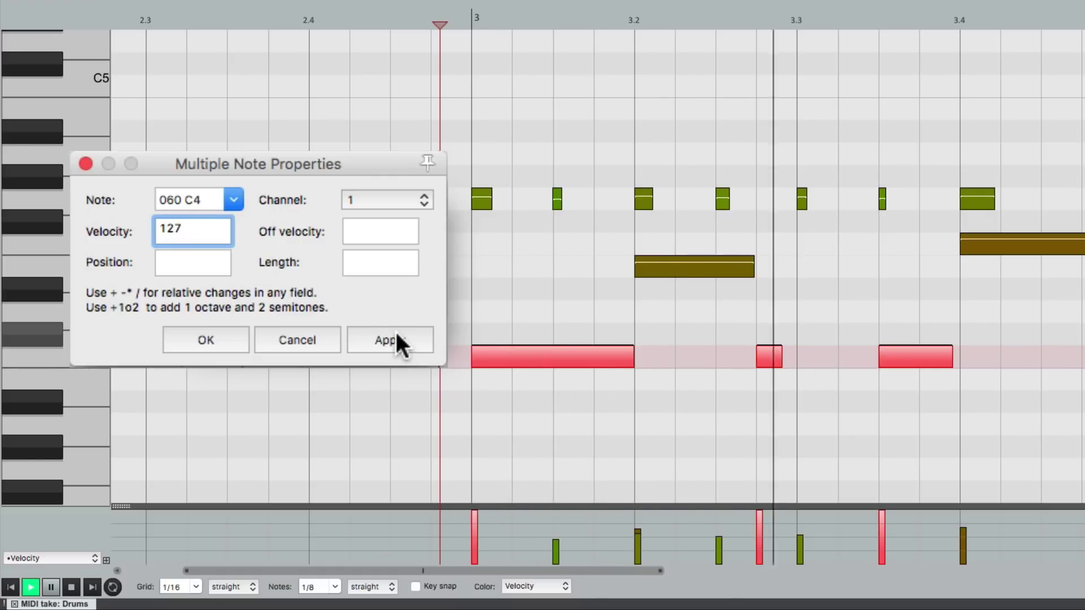
pyautogui.press('space')
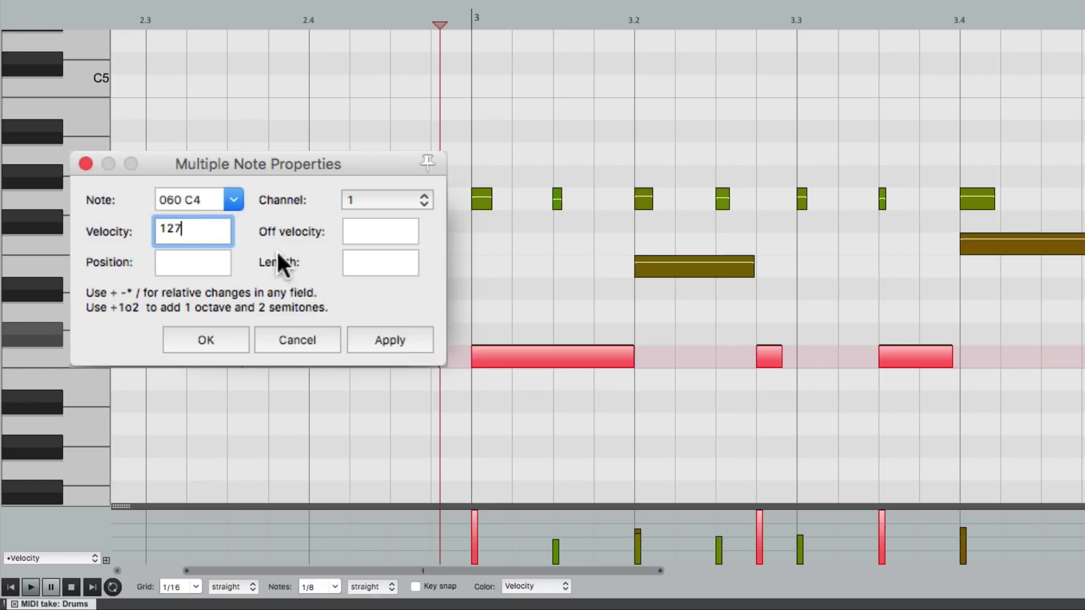
# - Apply a velocity of 64 to the selected C4 notes, play them back, and undo the velocity changes
pyautogui.doubleClick(221, 231)
pyautogui.write('64')
pyautogui.click(415, 330)
pyautogui.press('space')
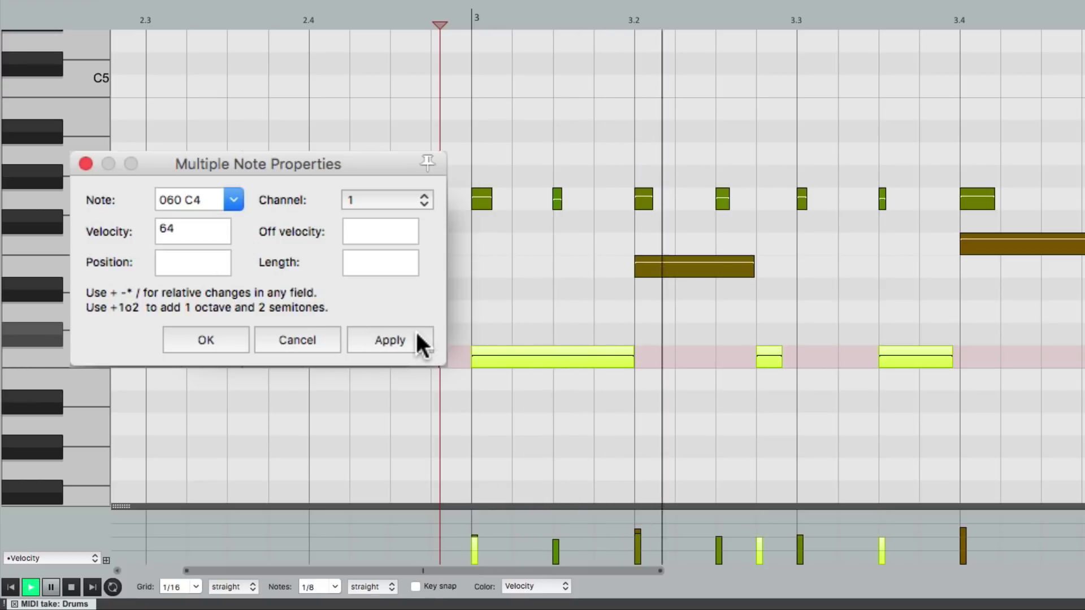
pyautogui.press('space')
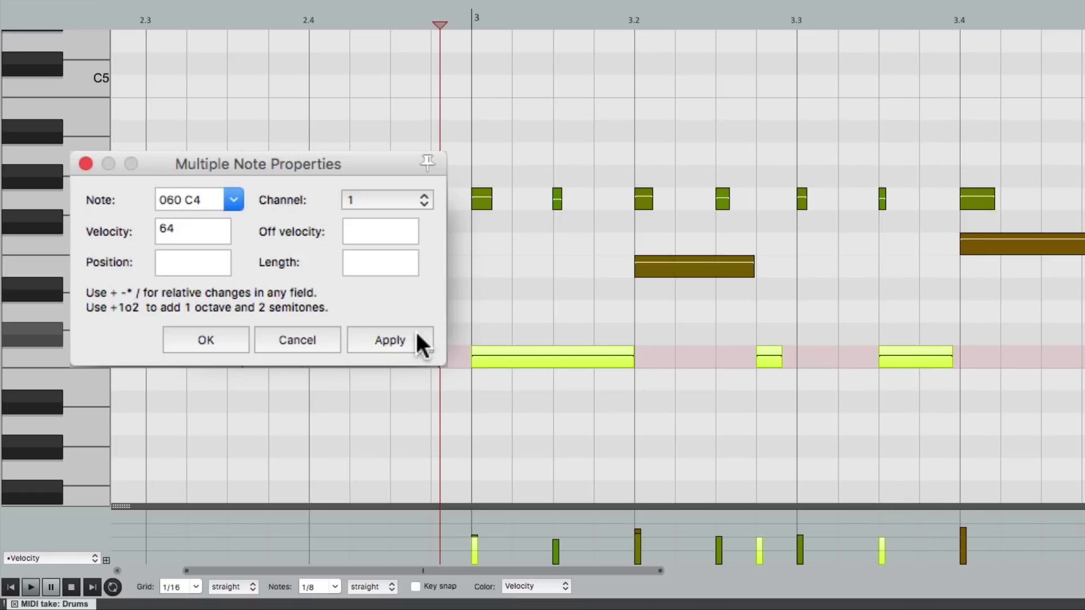
pyautogui.press('super+z')
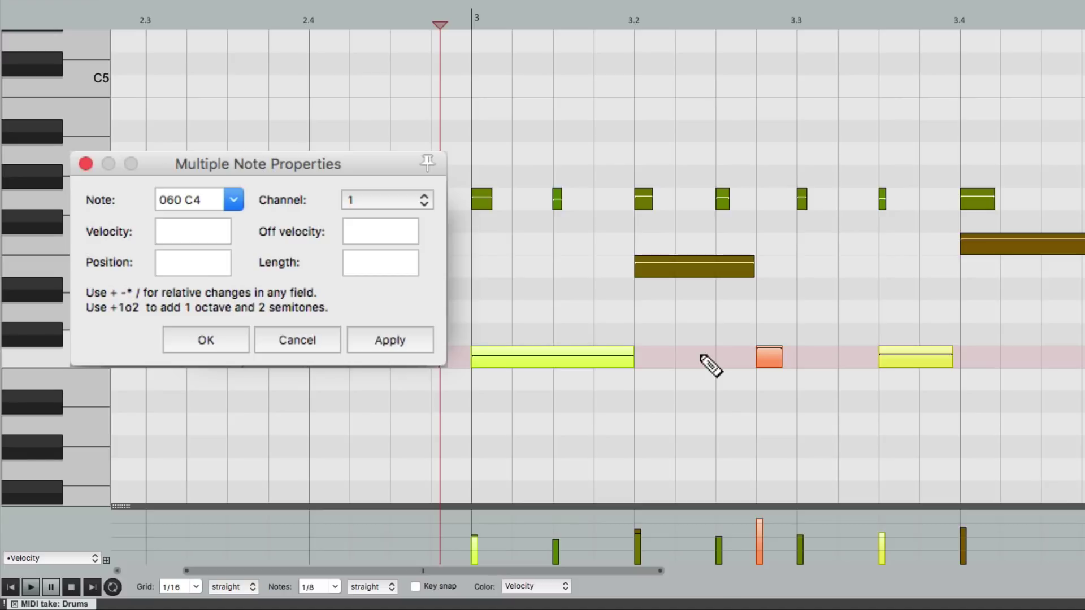
# - Apply a length of 0.0.50 to all the selected C4 notes and play them back
pyautogui.click(392, 270)
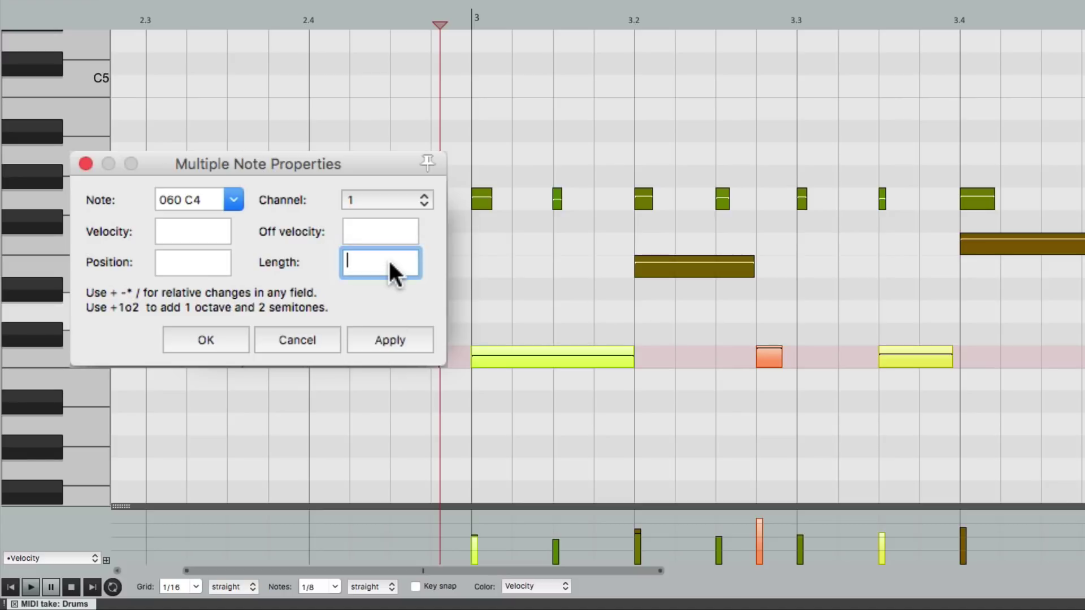
pyautogui.write('0.0.50')
pyautogui.click(419, 340)
pyautogui.press('space')
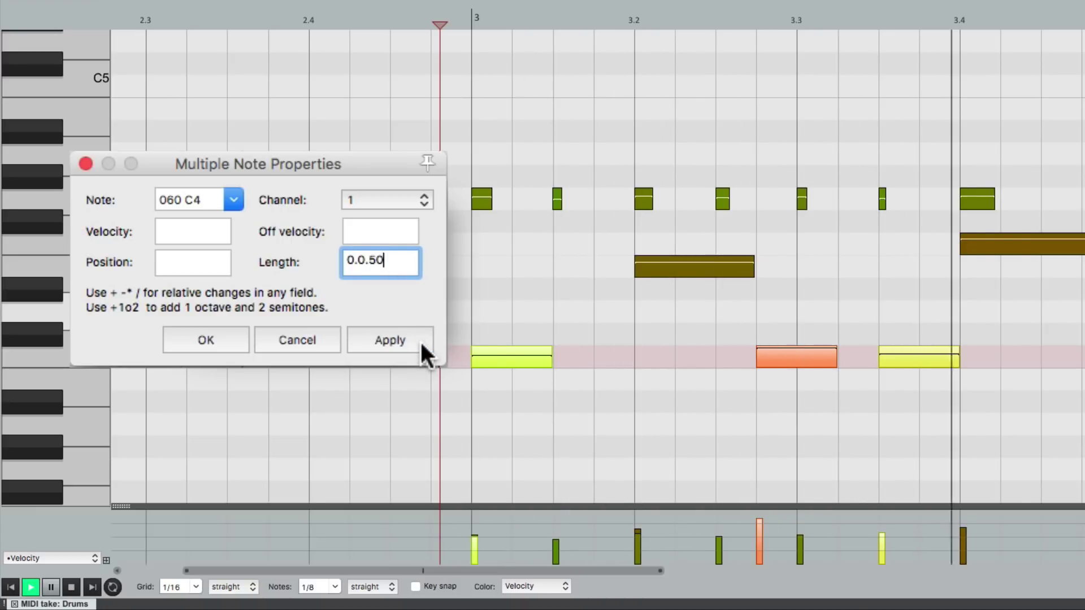
pyautogui.press('space')
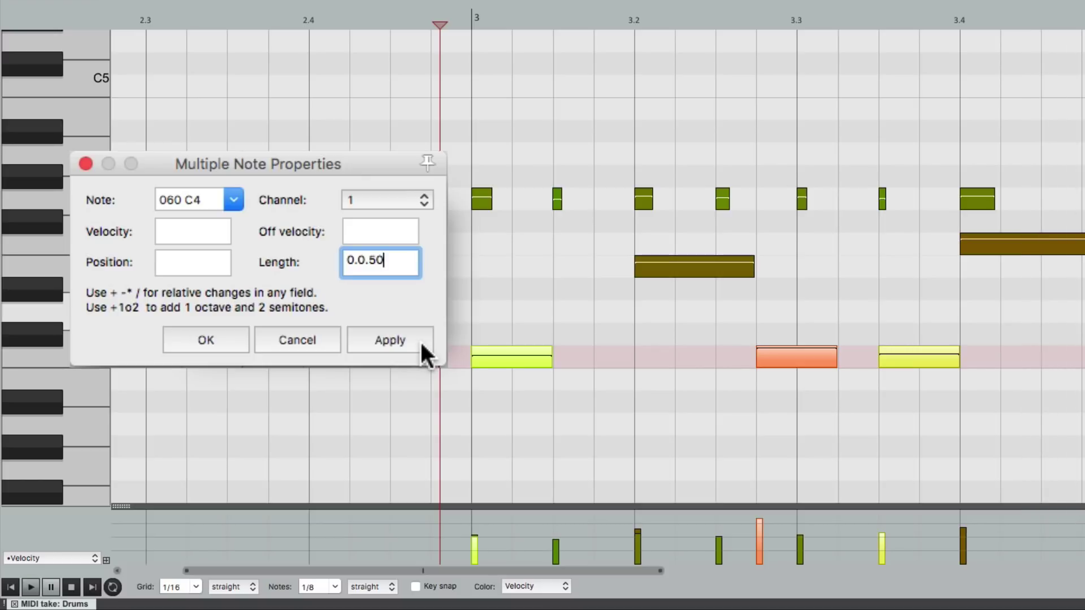
# - Apply a length of 0.2.00 to the selected C4 notes, play them back, and undo both length changes
pyautogui.press('BackSpace')
pyautogui.press('BackSpace')
pyautogui.press('BackSpace')
pyautogui.press('BackSpace')
pyautogui.write('2.00')
pyautogui.click(390, 340)
pyautogui.press('space')
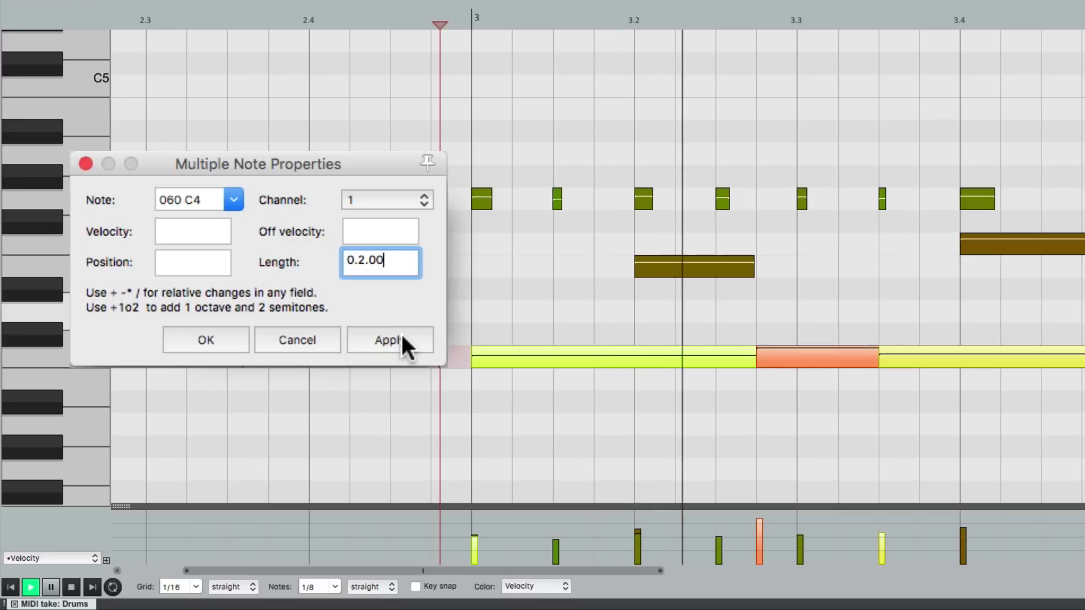
pyautogui.press('space')
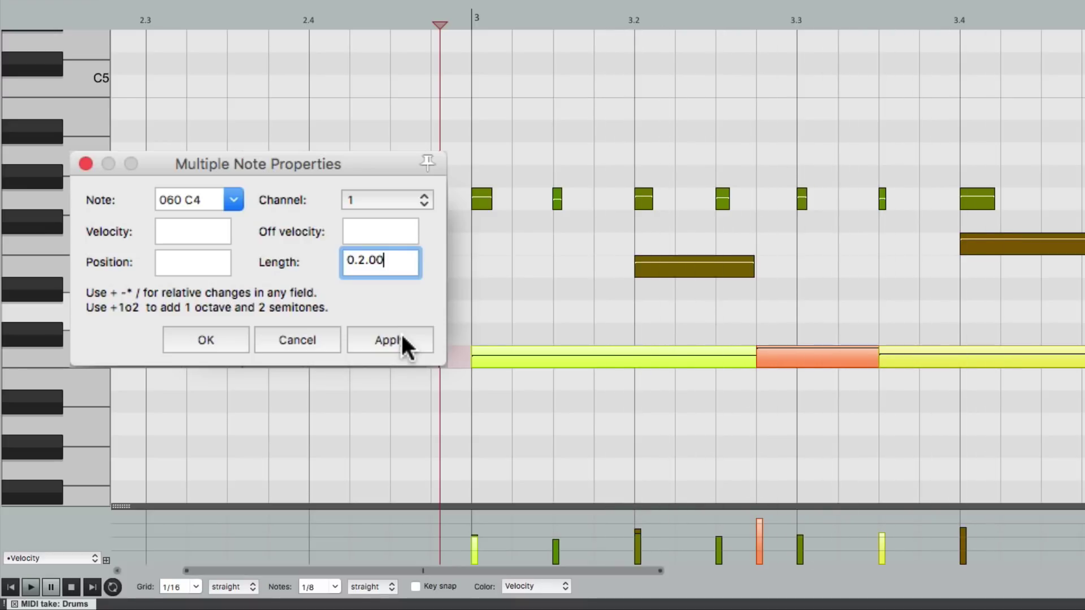
pyautogui.press('super+z')
pyautogui.press('super+z')
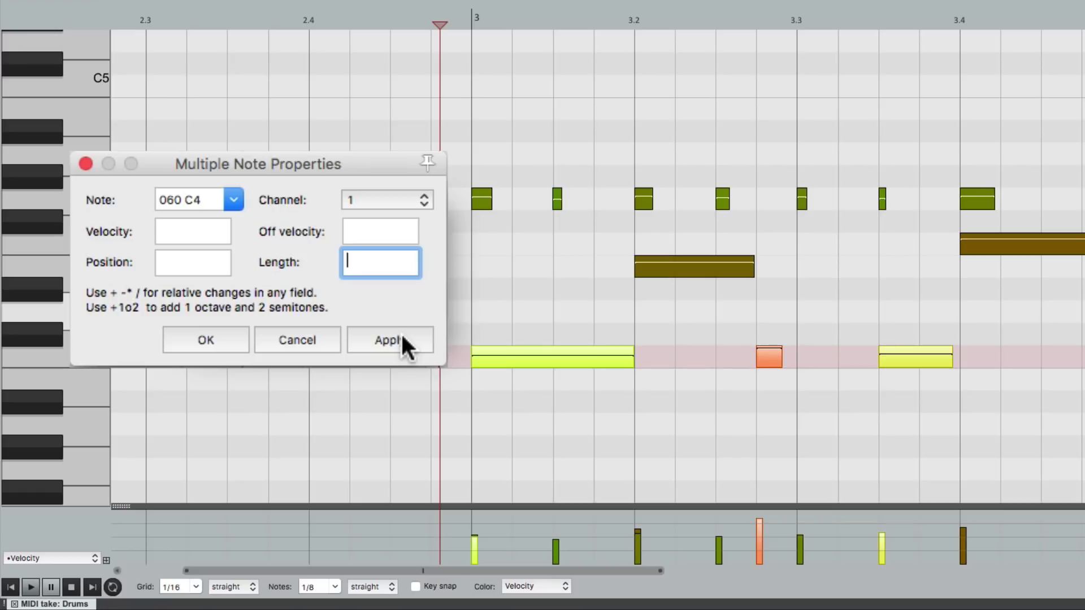
# - Raise the velocity of the selected C4 notes with the relative value +10 and play them back
pyautogui.click(201, 234)
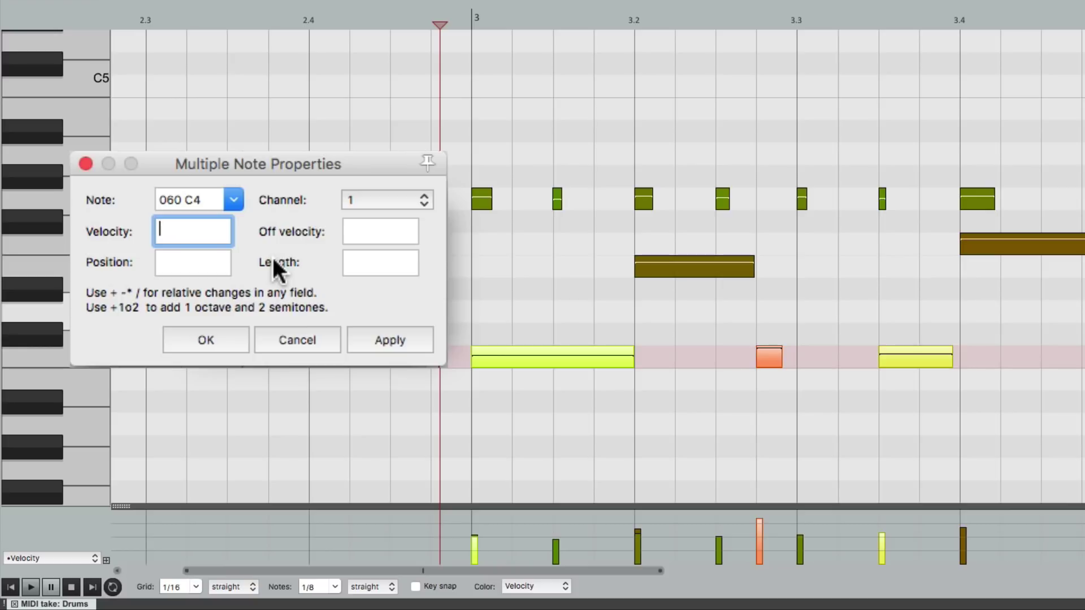
pyautogui.write('+10')
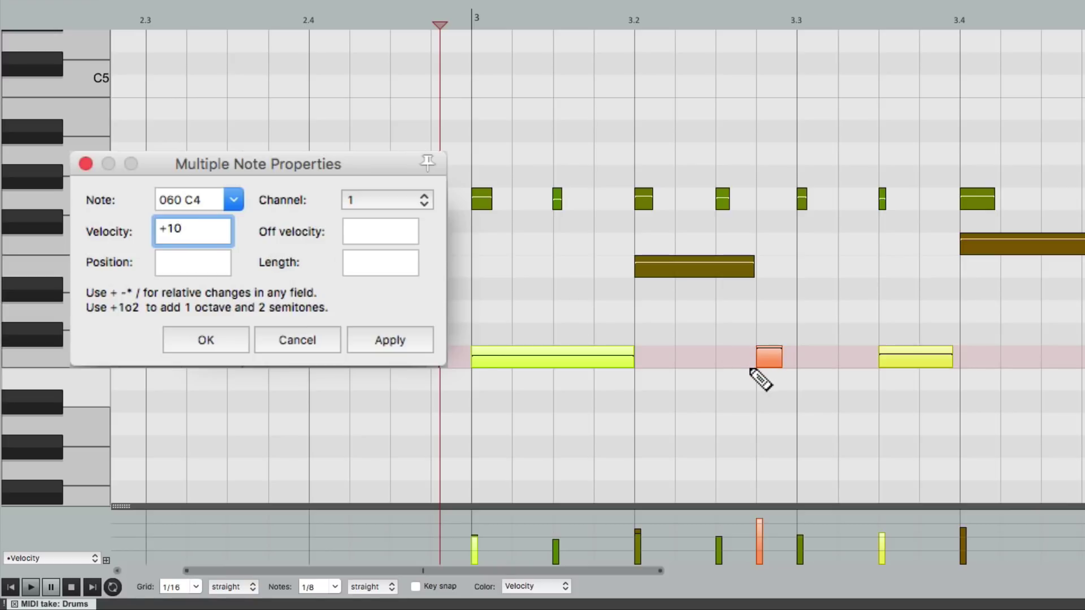
pyautogui.click(406, 337)
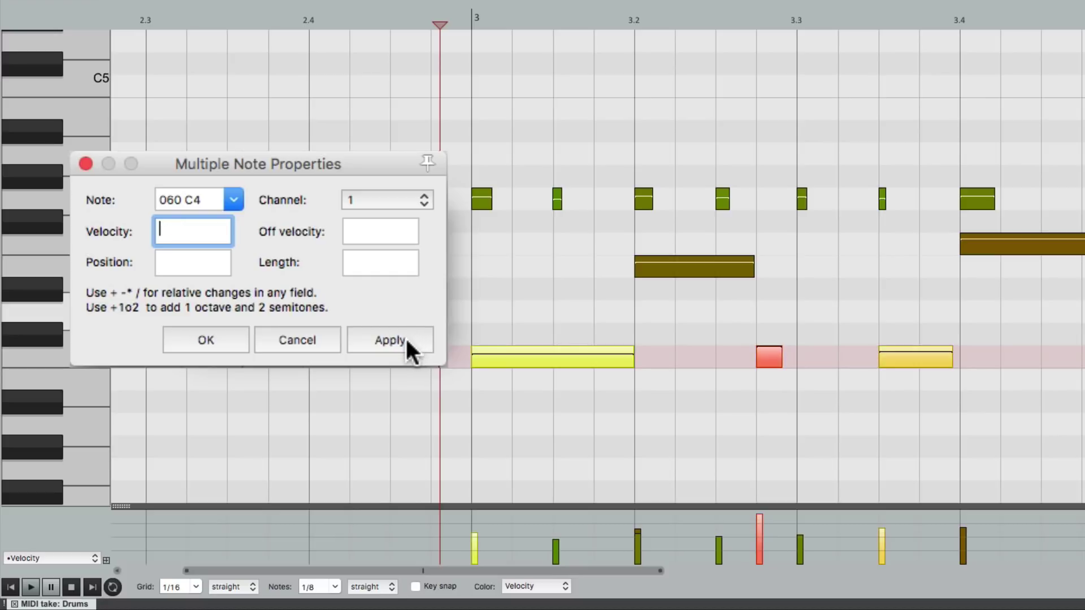
pyautogui.press('space')
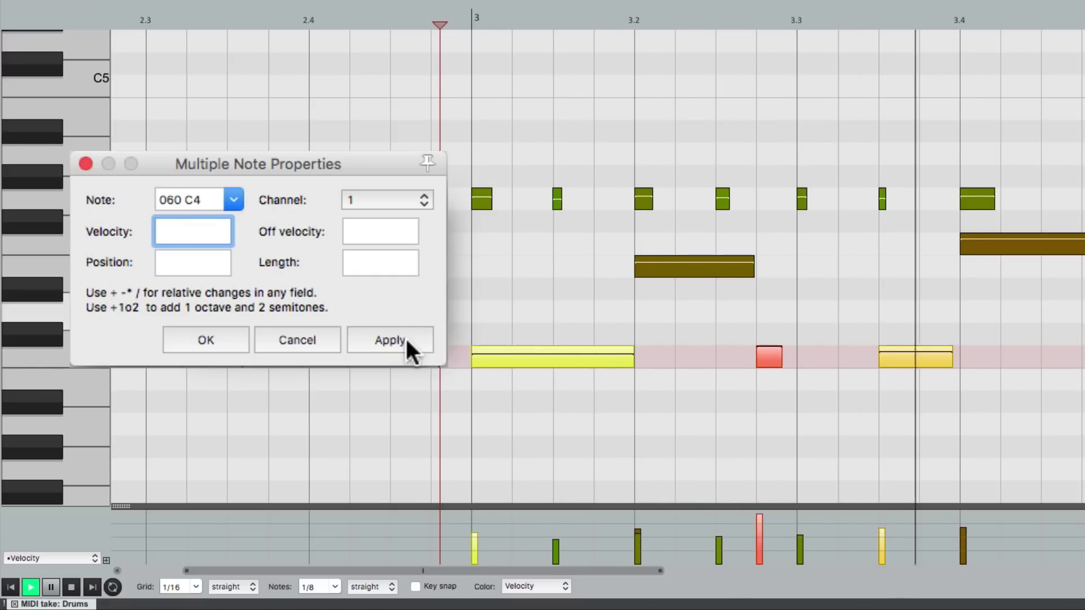
pyautogui.press('space')
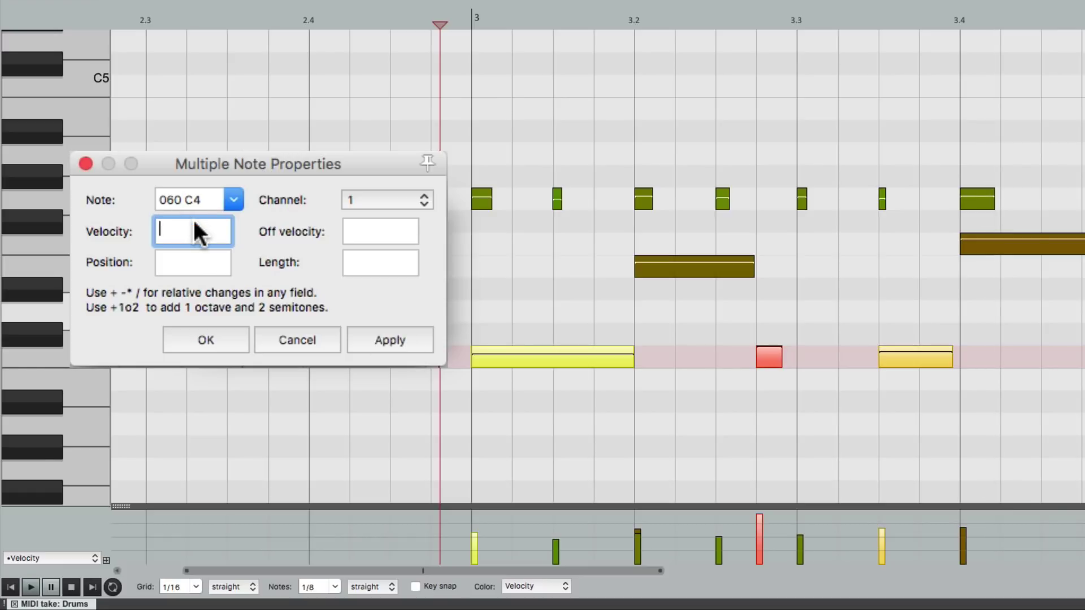
# - Lower the velocity of the selected C4 notes with the relative value -10 and play them back
pyautogui.write('-10')
pyautogui.click(369, 338)
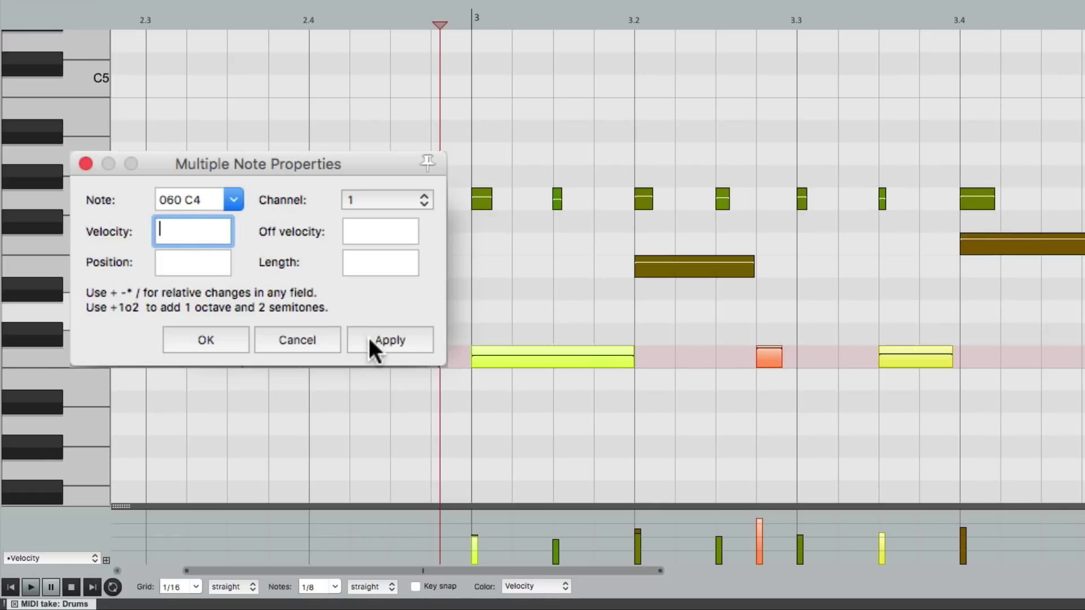
pyautogui.press('space')
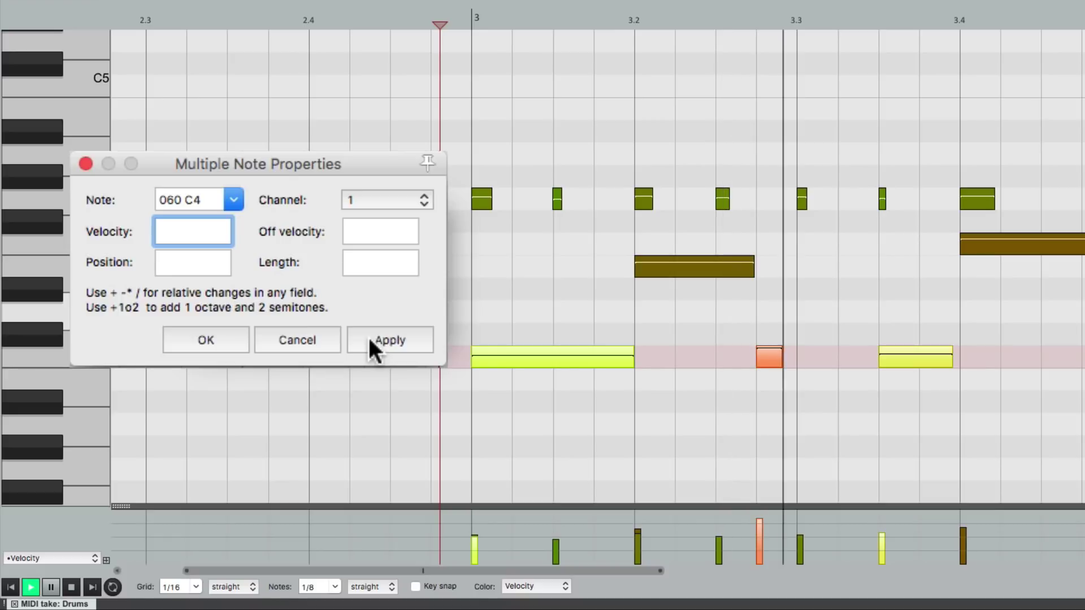
pyautogui.press('space')
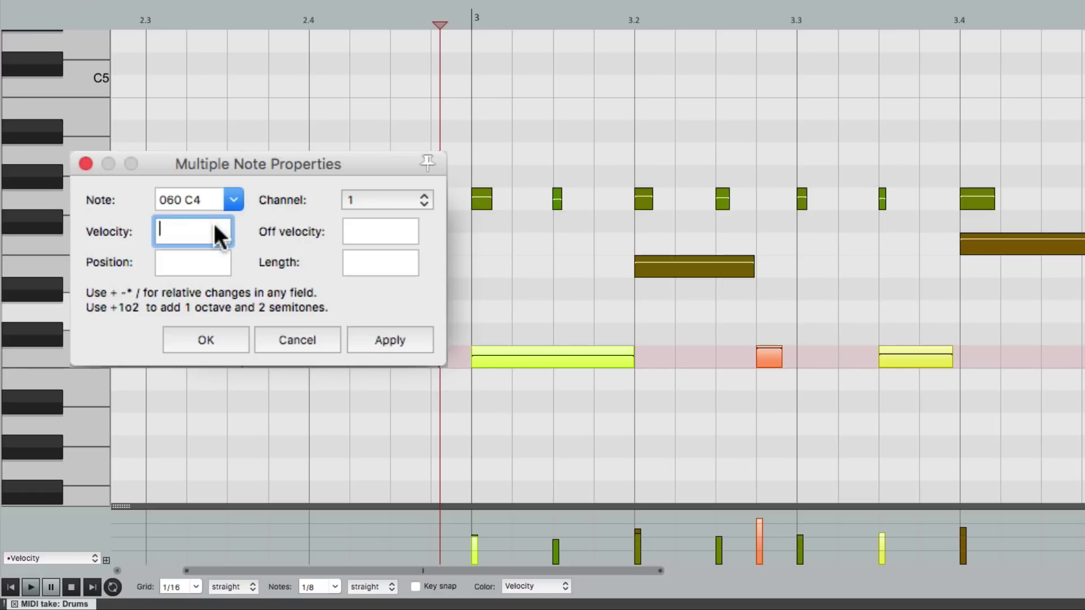
# - Double the selected C4 notes' velocity with *2, play them back, and undo the change
pyautogui.write('*2')
pyautogui.click(365, 341)
pyautogui.press('space')
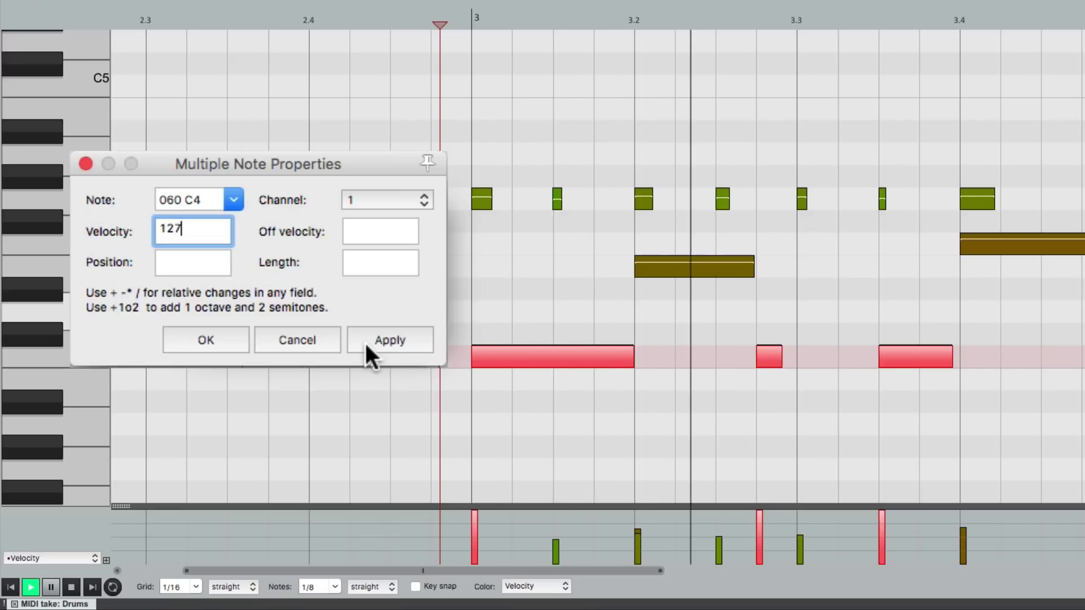
pyautogui.press('space')
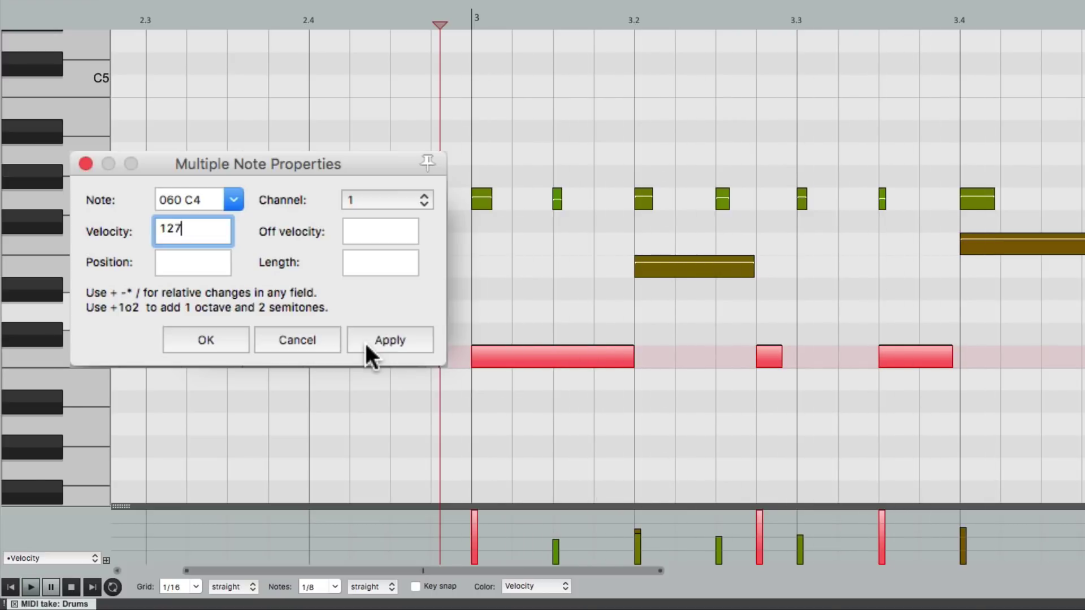
pyautogui.press('super+z')
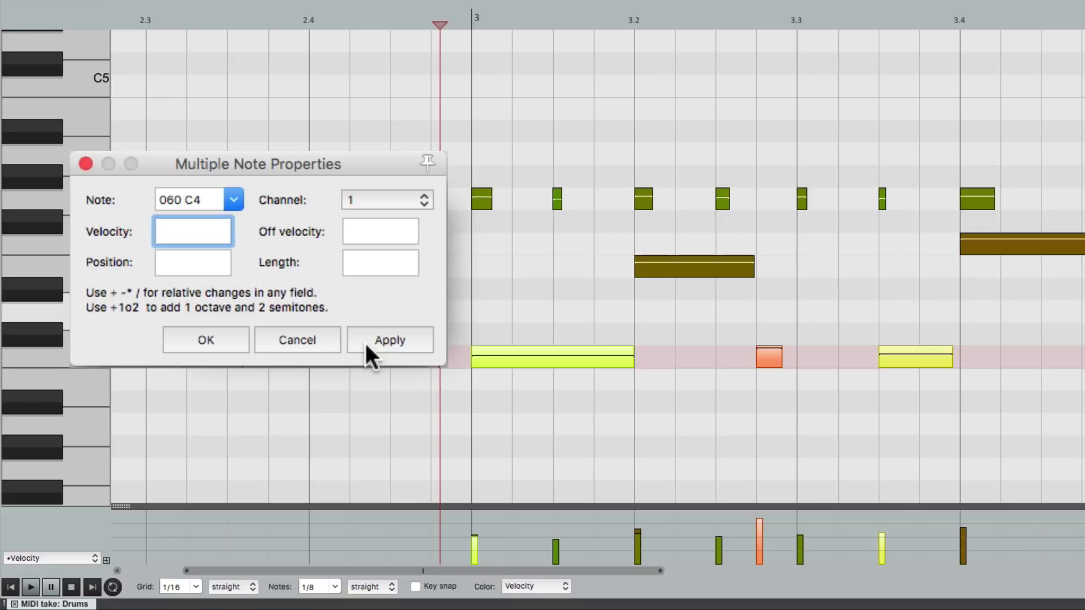
# - Halve the selected C4 notes' velocity with /2, play them back, and undo the change
pyautogui.write('/2')
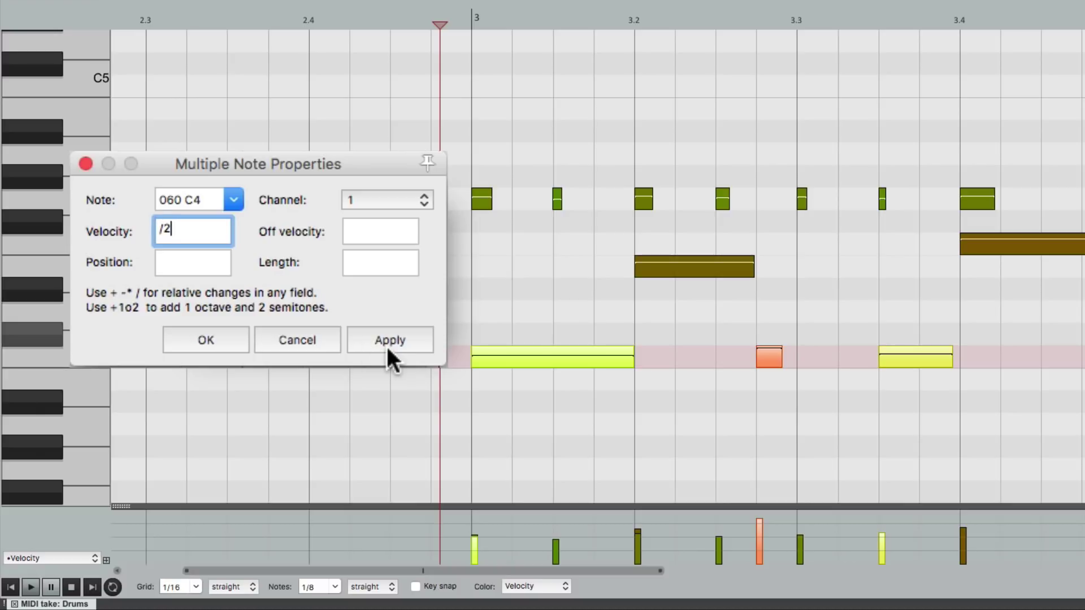
pyautogui.click(388, 350)
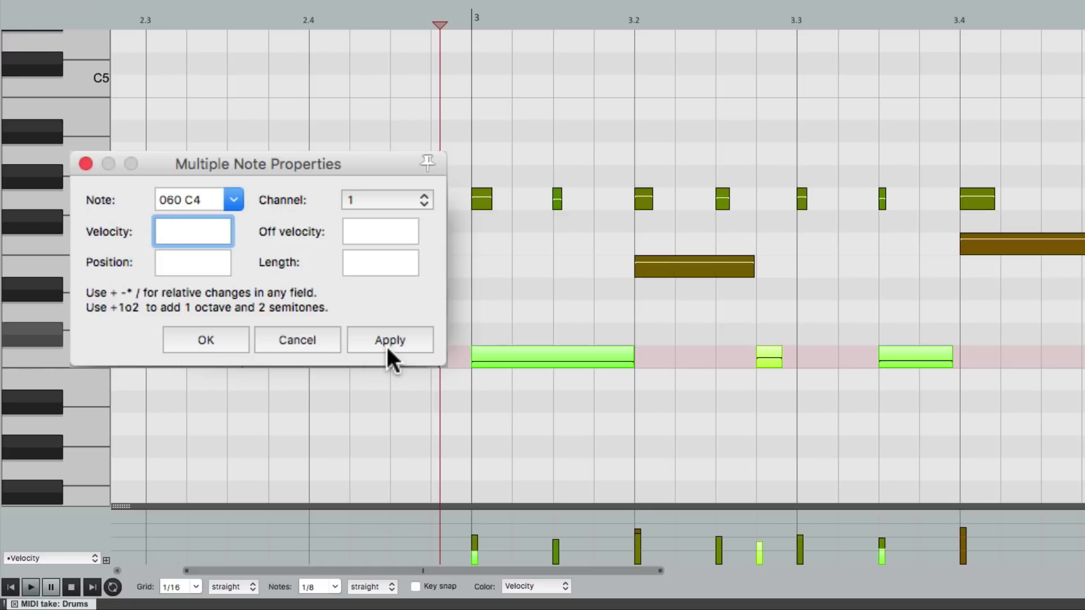
pyautogui.press('space')
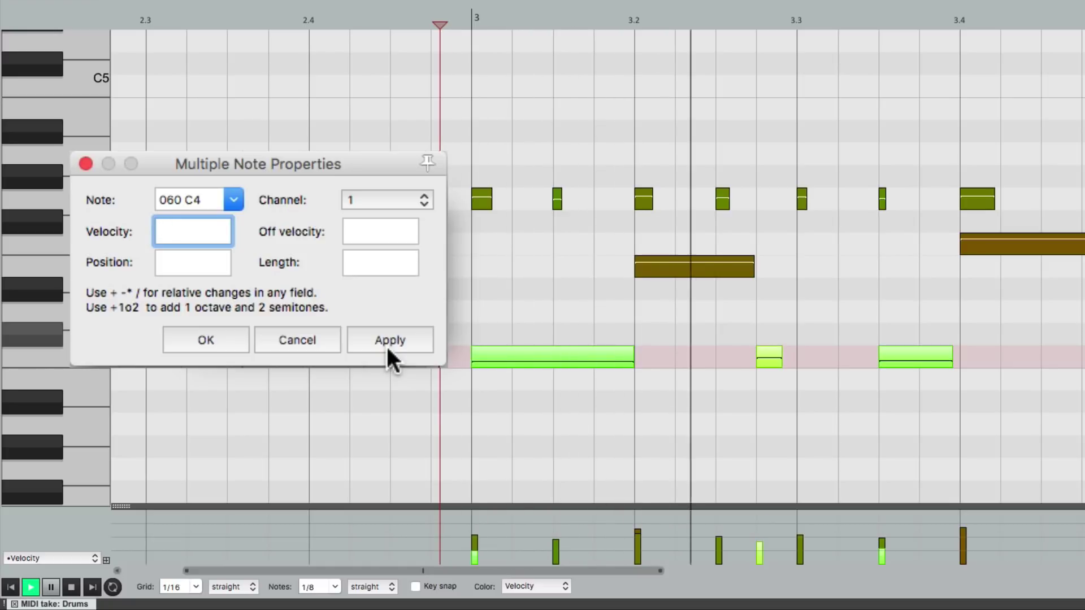
pyautogui.press('space')
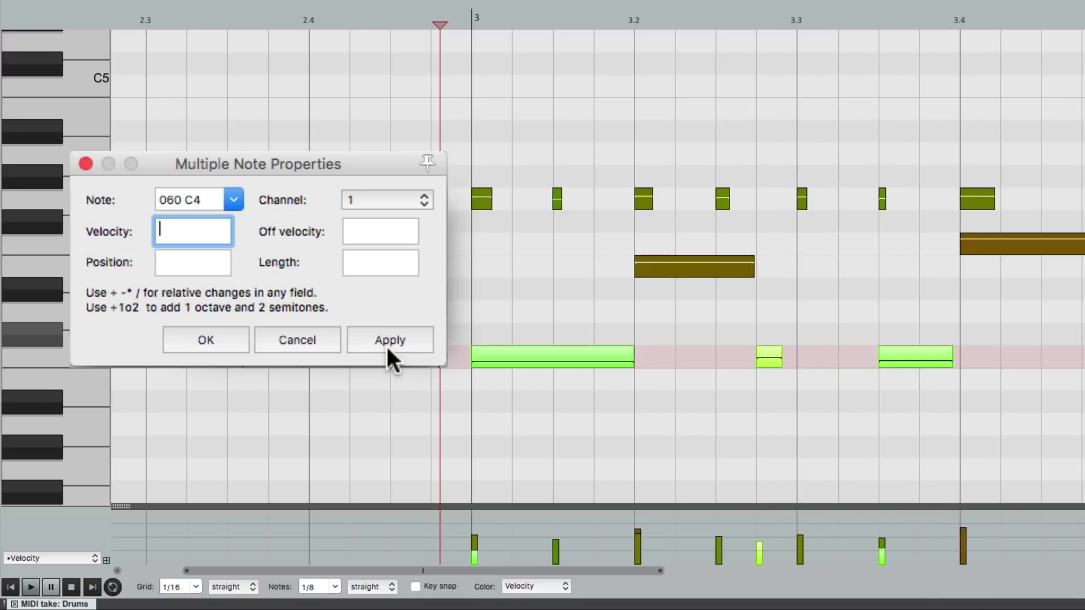
pyautogui.press('super+z')
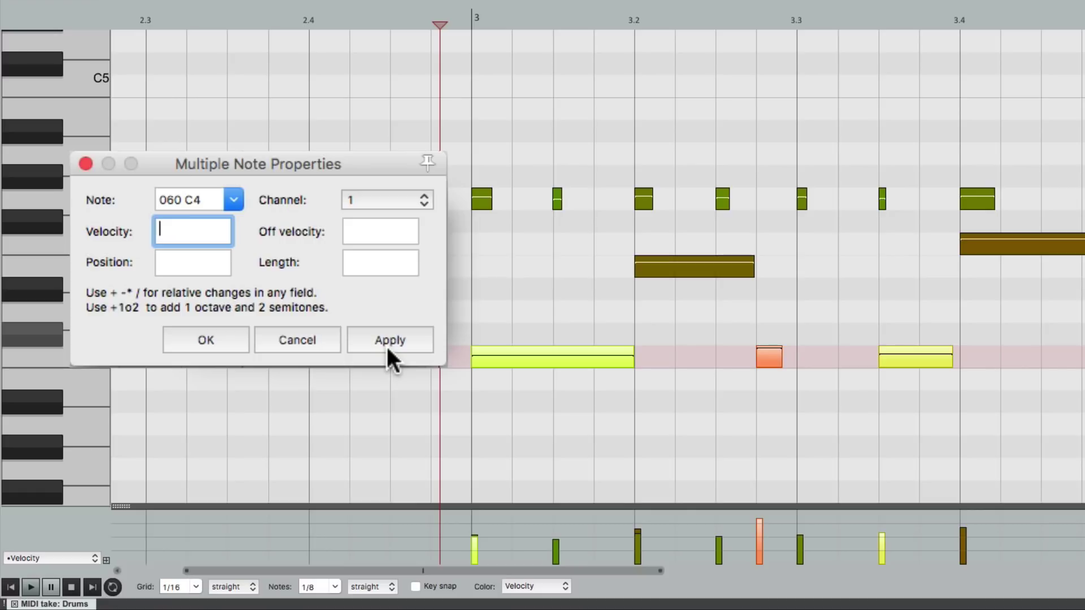
# - Scale the selected C4 notes' velocity to 90 percent with *.90 and play them back
pyautogui.write('*.90')
pyautogui.click(409, 341)
pyautogui.press('space')
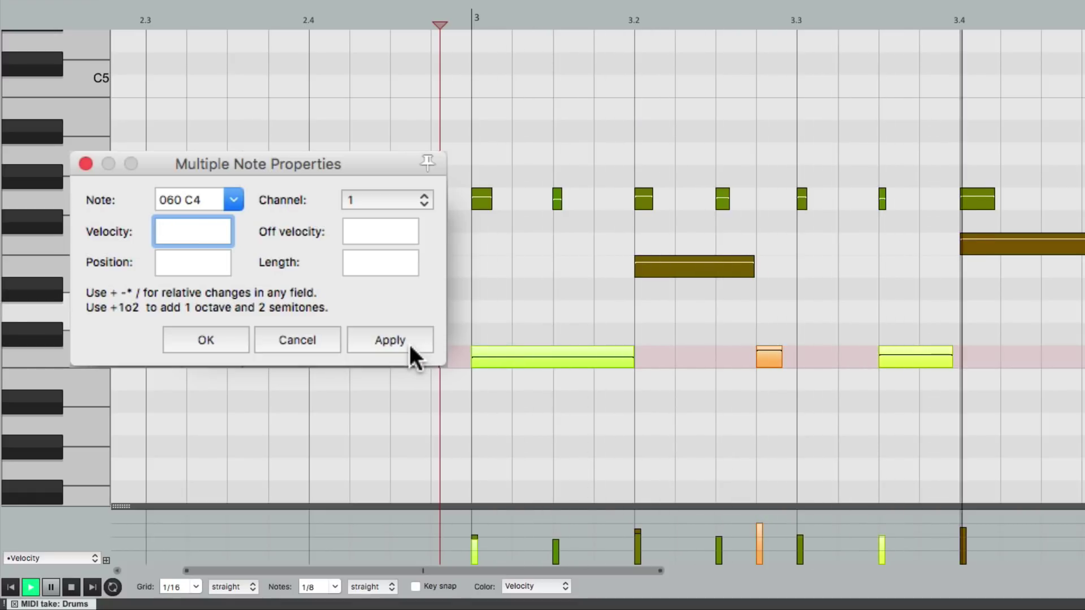
pyautogui.press('space')
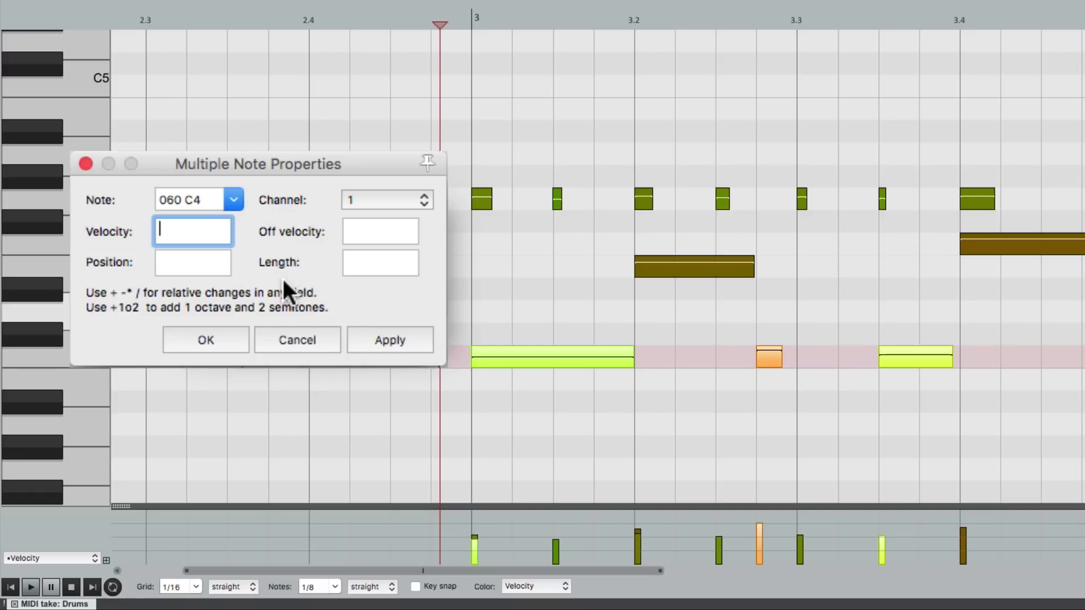
# - Increase the selected C4 notes' velocity by 10 percent with *1.10 and start playback
pyautogui.write('*1.10')
pyautogui.click(374, 337)
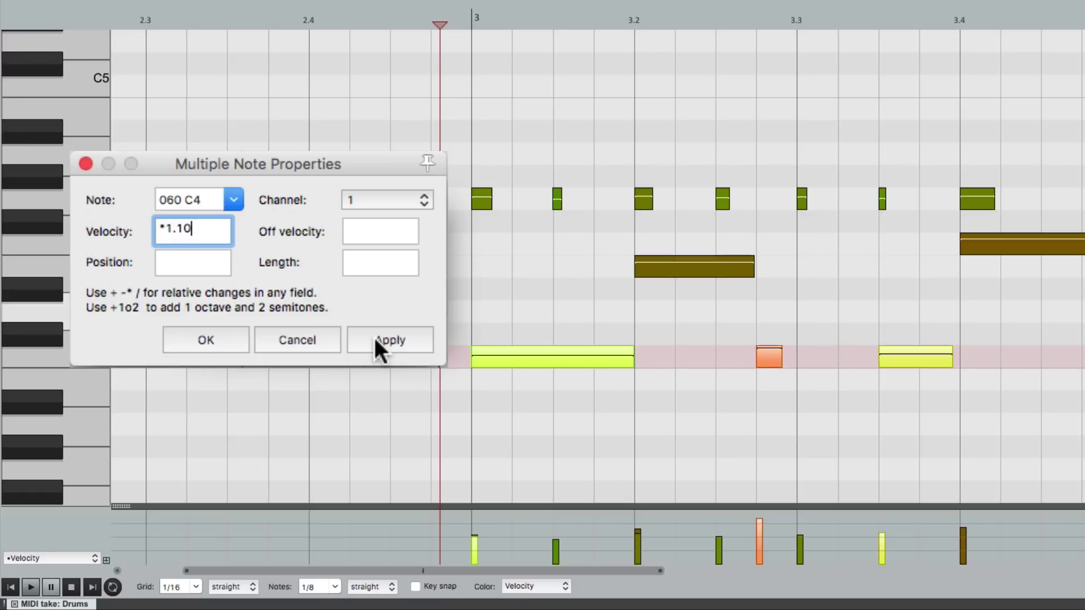
pyautogui.press('space')
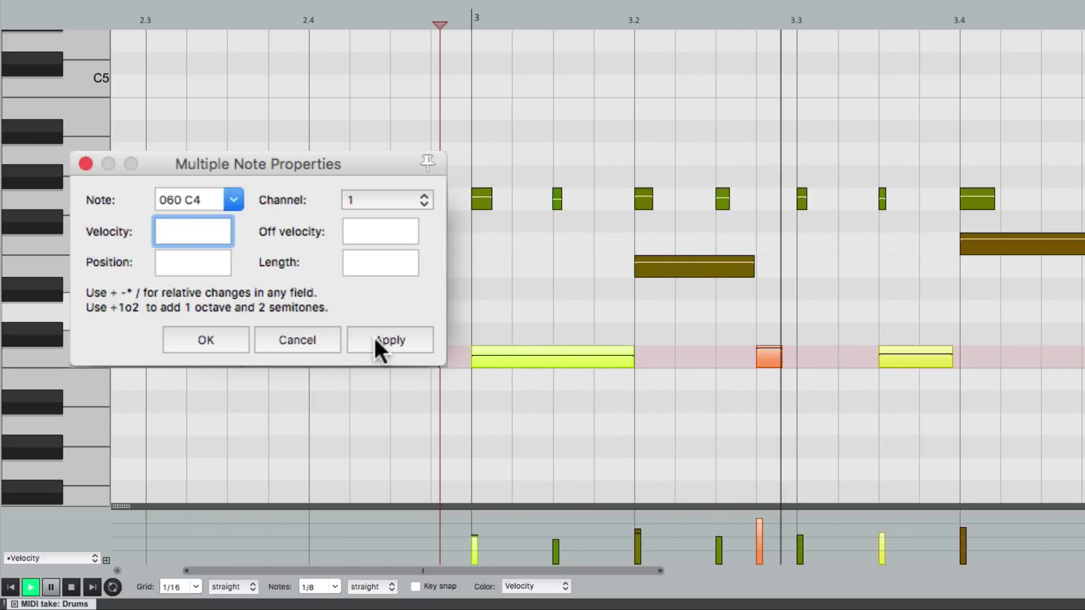
# - Halve the selected C4 notes' length with /2 and play them back
pyautogui.press('space')
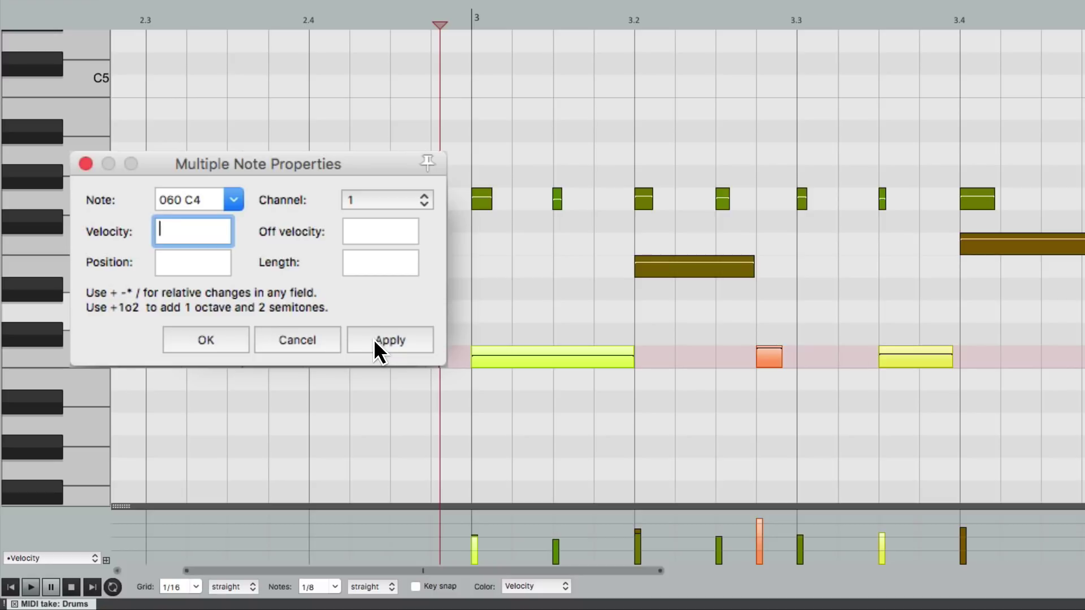
pyautogui.click(382, 254)
pyautogui.write('/2')
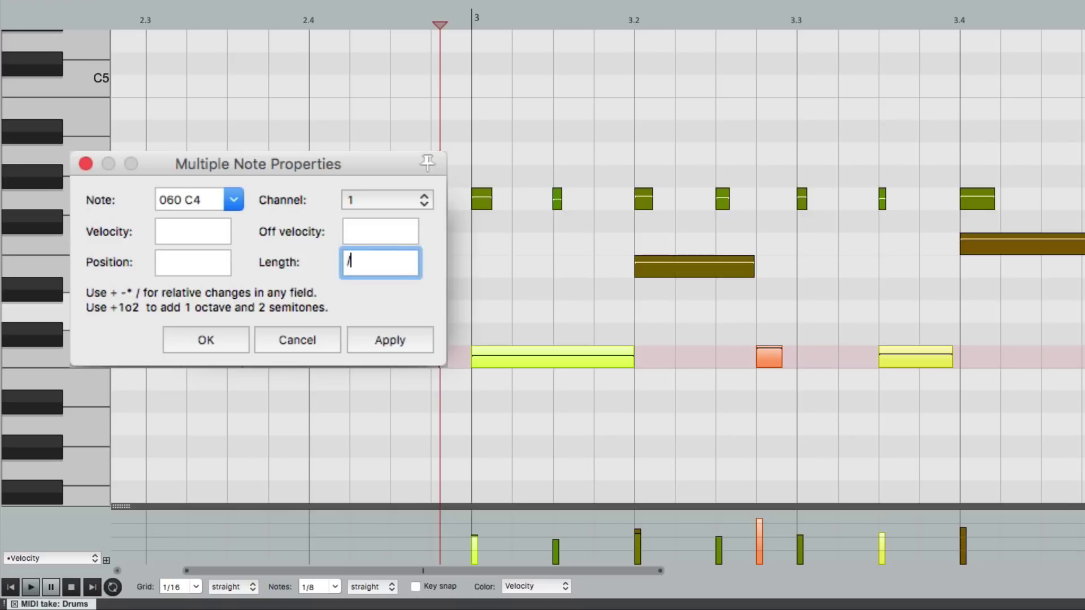
pyautogui.click(393, 339)
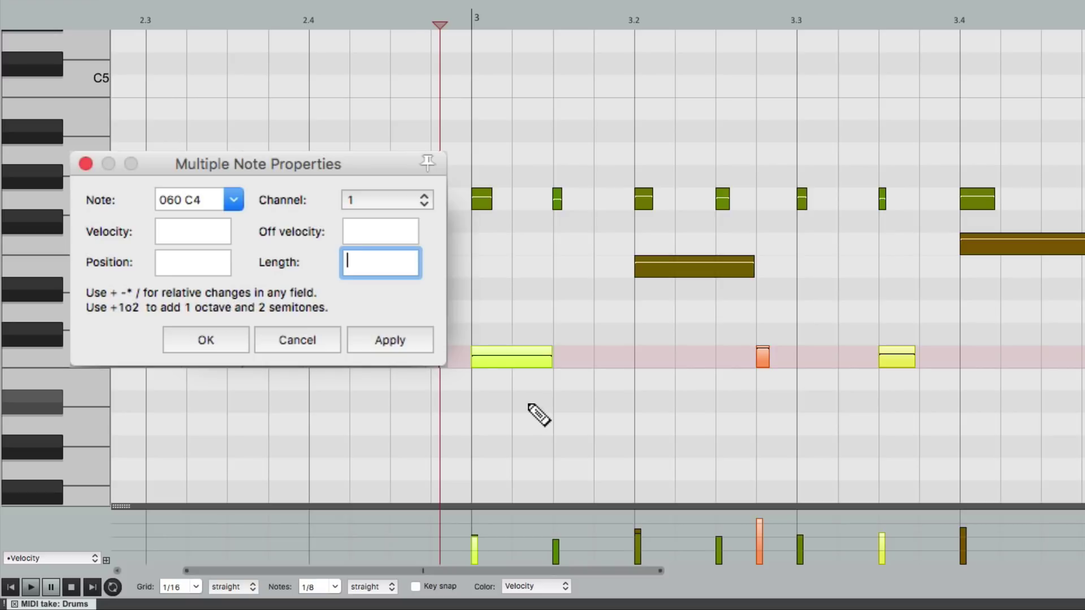
pyautogui.press('space')
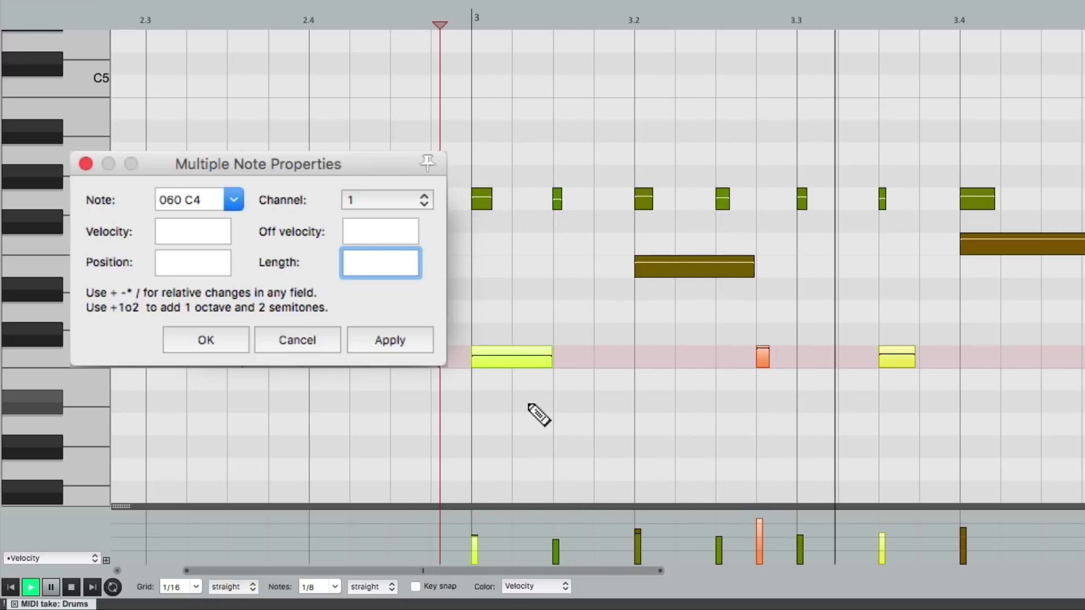
pyautogui.press('space')
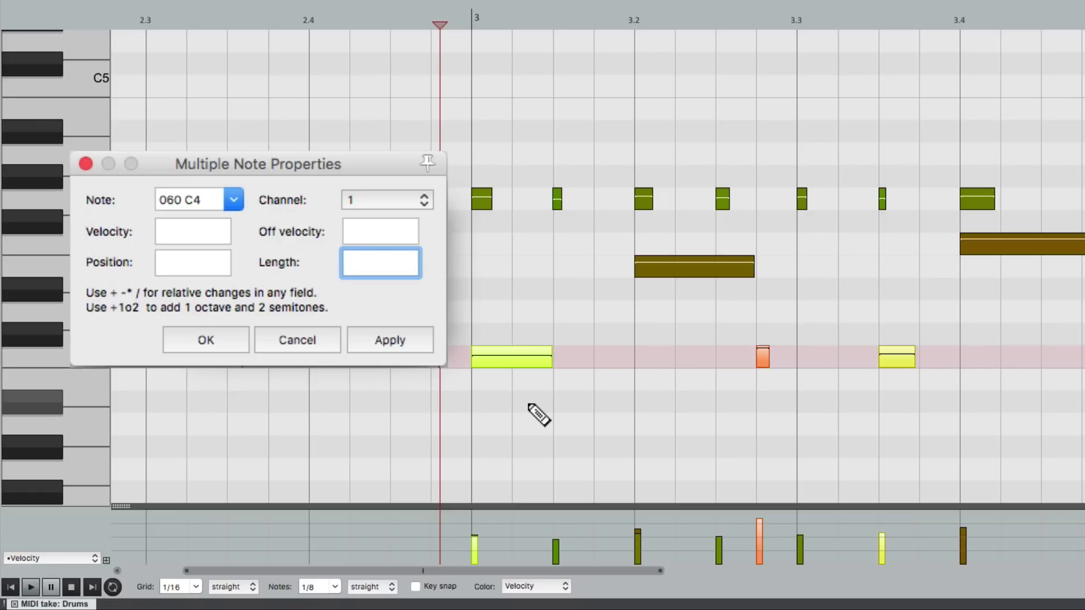
# - Double the selected C4 notes' length with *2, play them back, and close their note properties
pyautogui.write('*2')
pyautogui.click(389, 345)
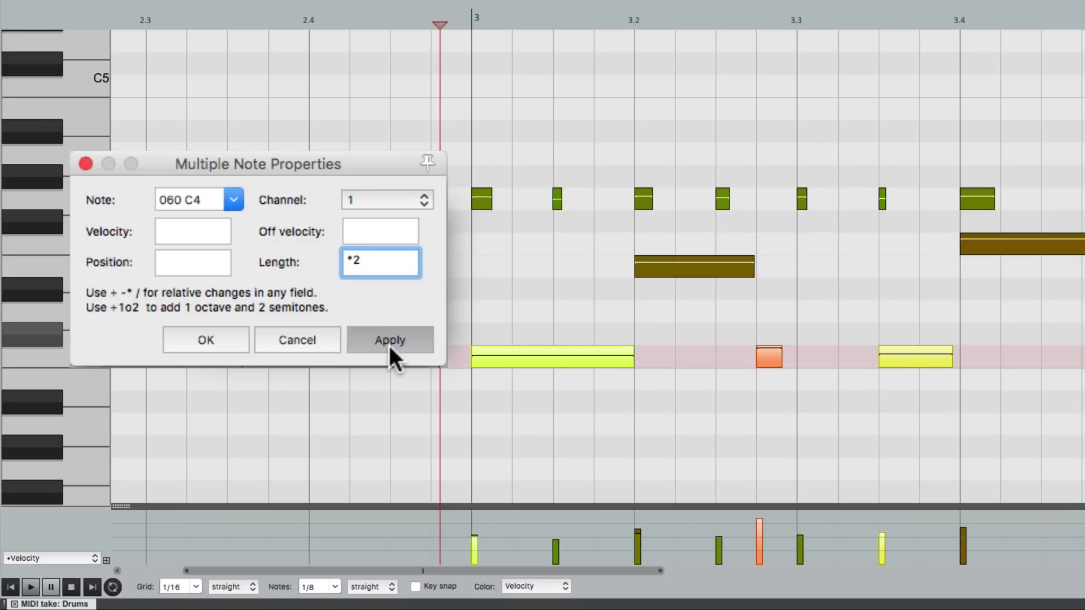
pyautogui.press('space')
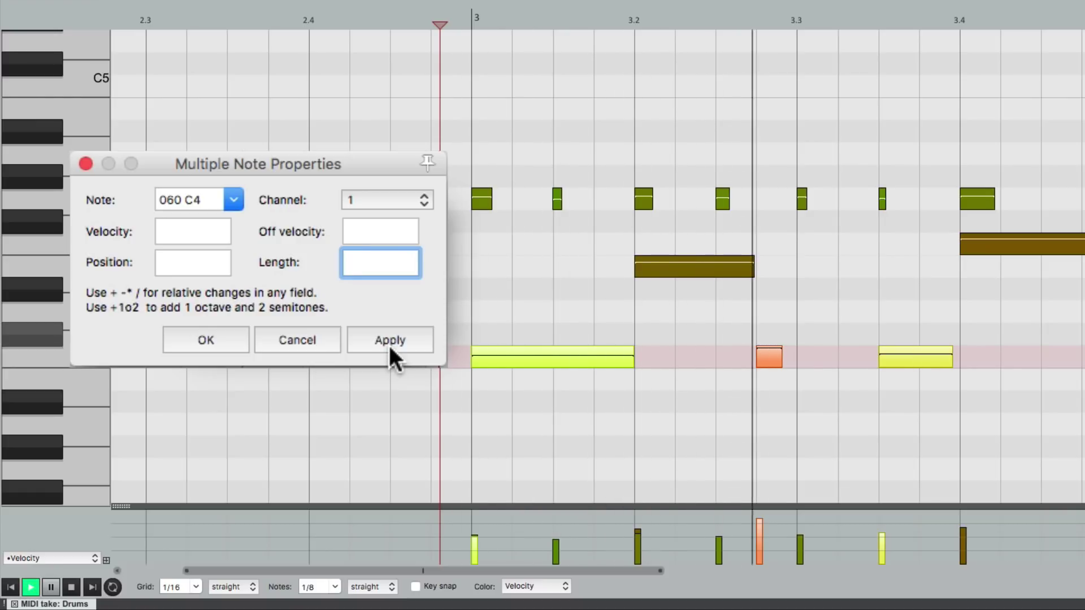
pyautogui.press('space')
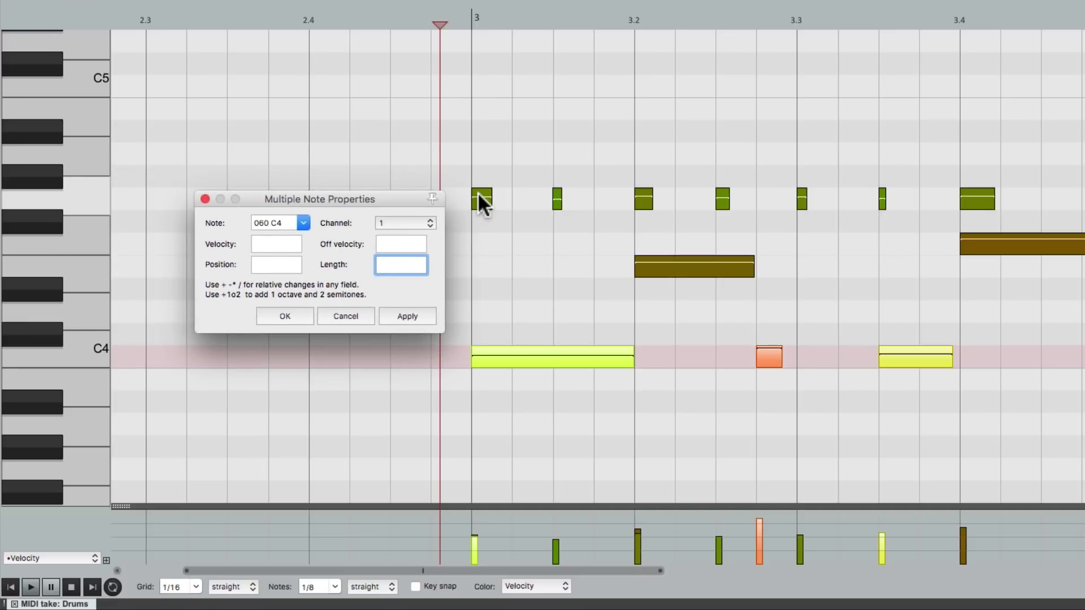
pyautogui.click(84, 192)
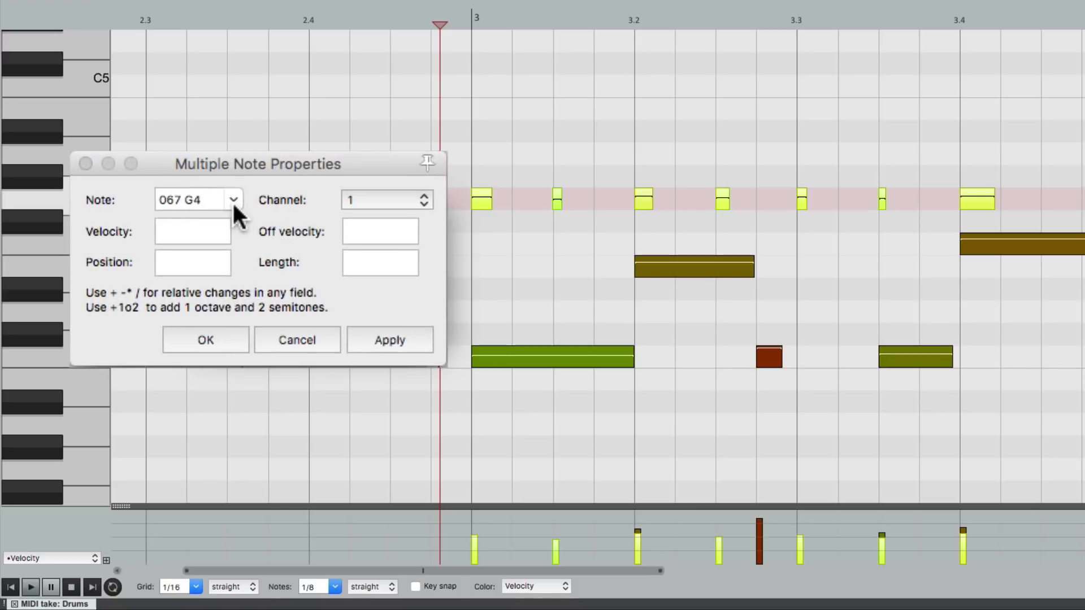
# - Change the selected G4 notes to 068 G#4, play them back, and undo the change
pyautogui.click(232, 202)
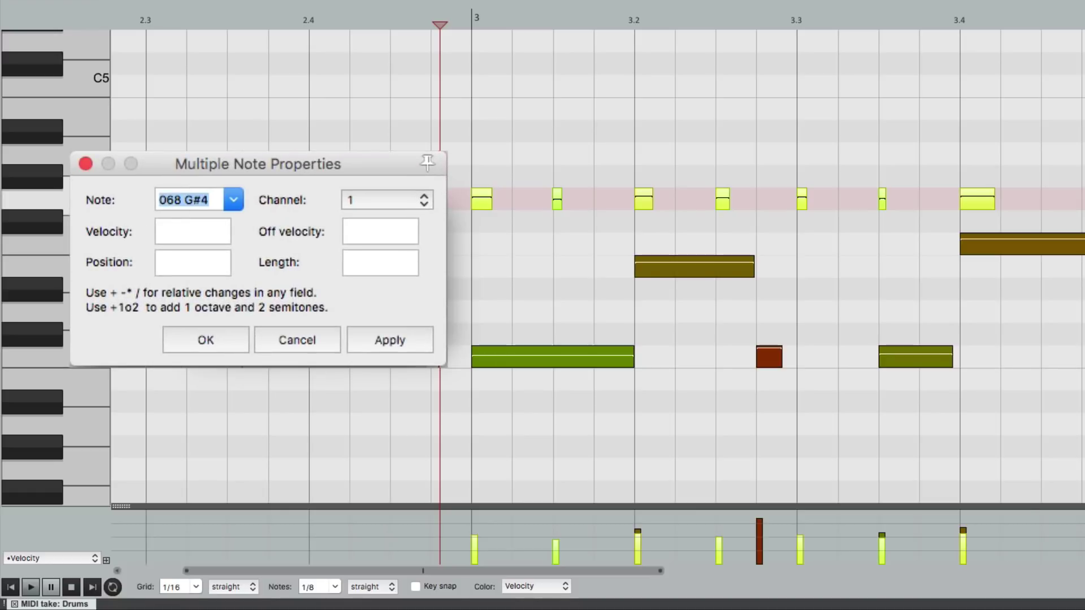
pyautogui.click(405, 337)
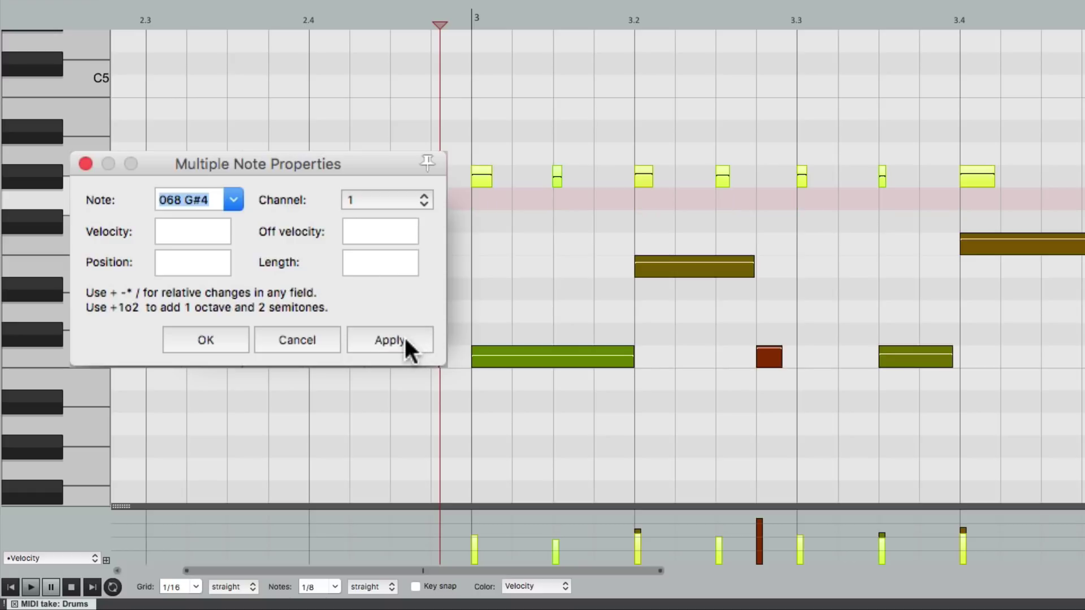
pyautogui.press('space')
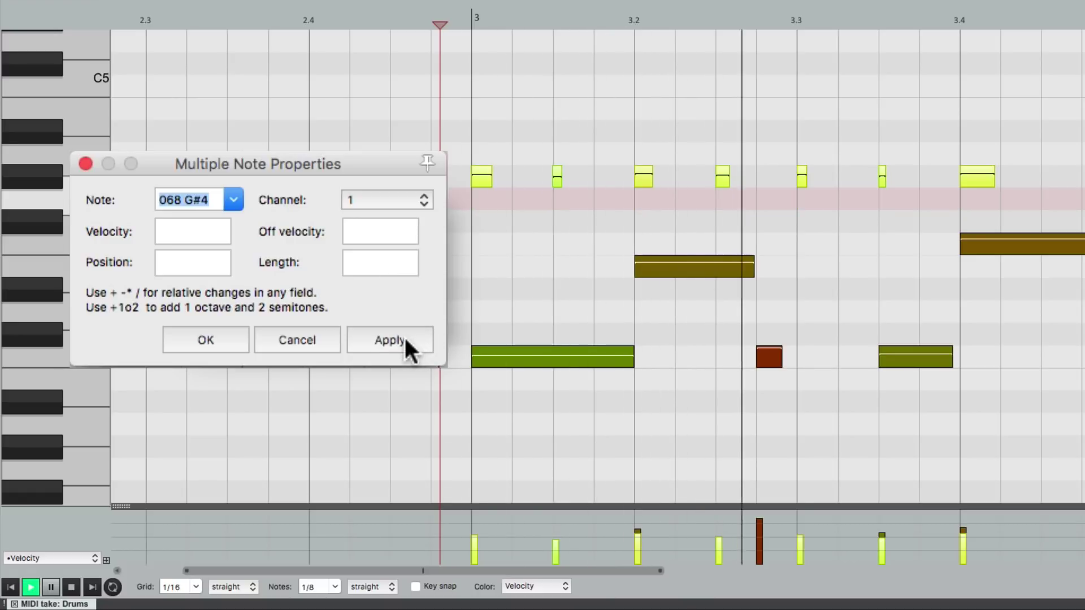
pyautogui.press('space')
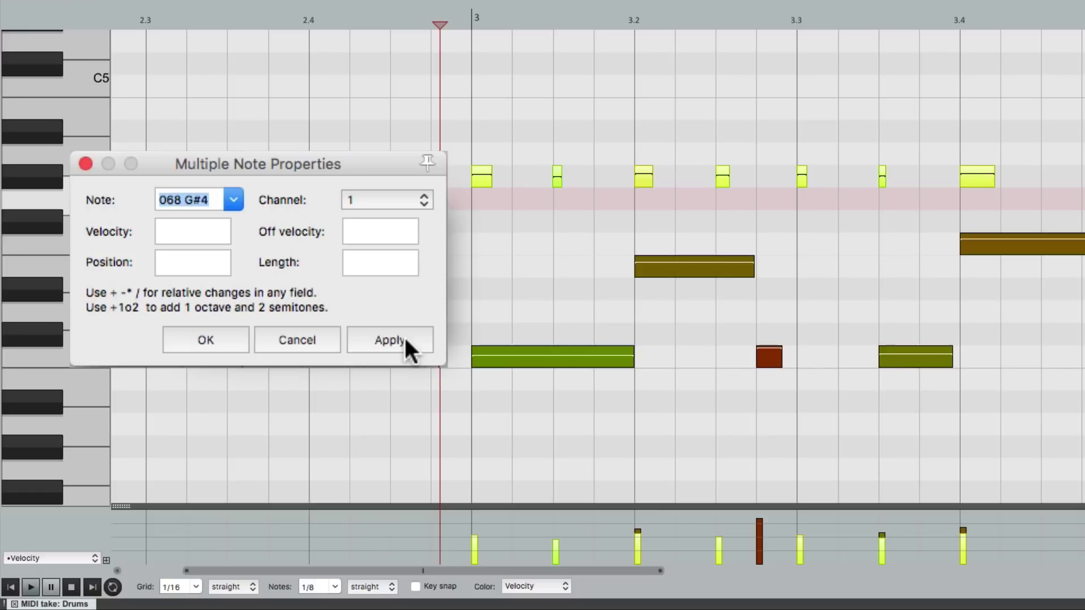
pyautogui.press('super+z')
# - Scale the selected G4 notes' velocity to 75 percent with *.75 and play them back
pyautogui.click(219, 242)
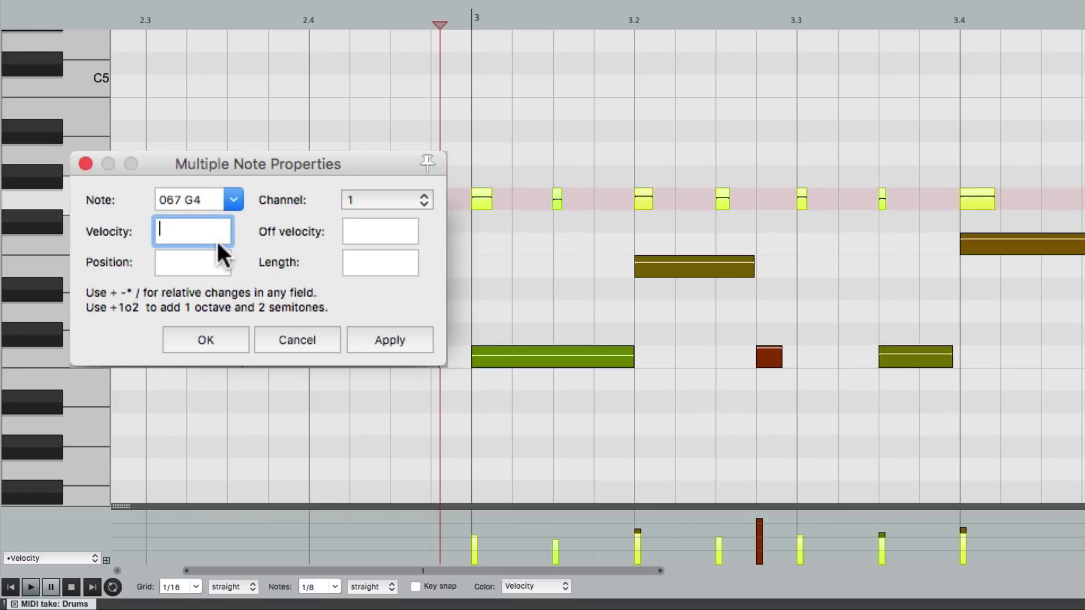
pyautogui.write('*.75')
pyautogui.click(375, 338)
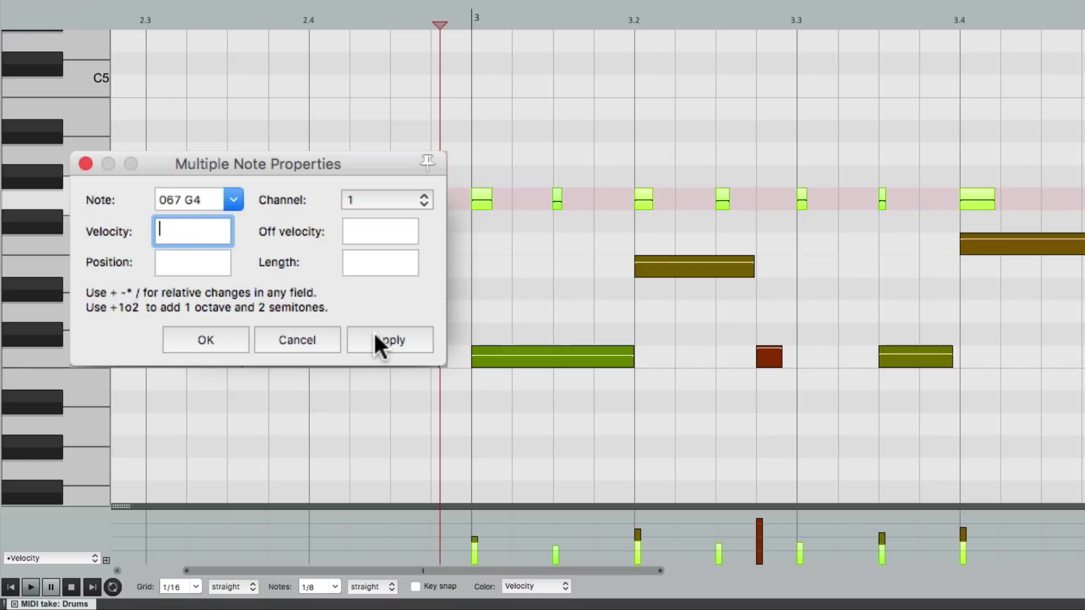
pyautogui.press('space')
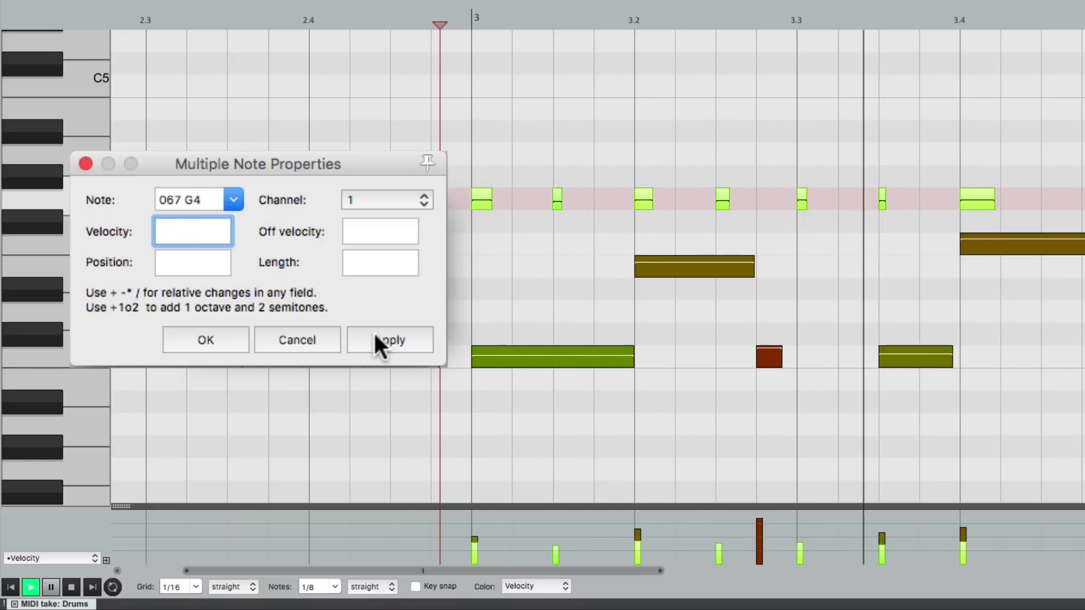
pyautogui.press('space')
# - Increase the selected G4 notes' velocity by 25 percent with *1.25 and play them back
pyautogui.write('1.25')
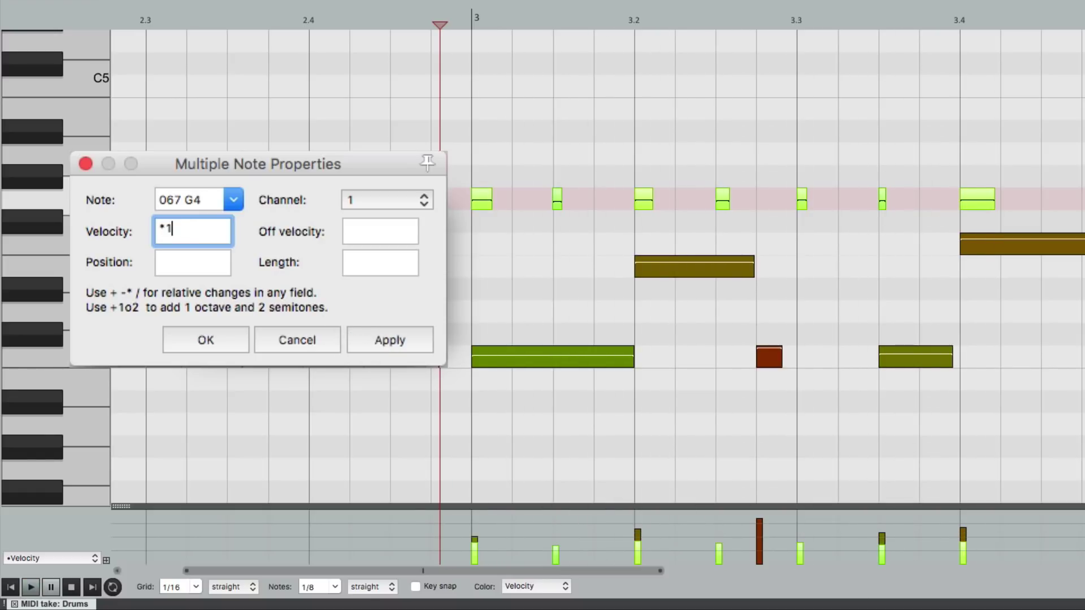
pyautogui.click(388, 339)
pyautogui.press('space')
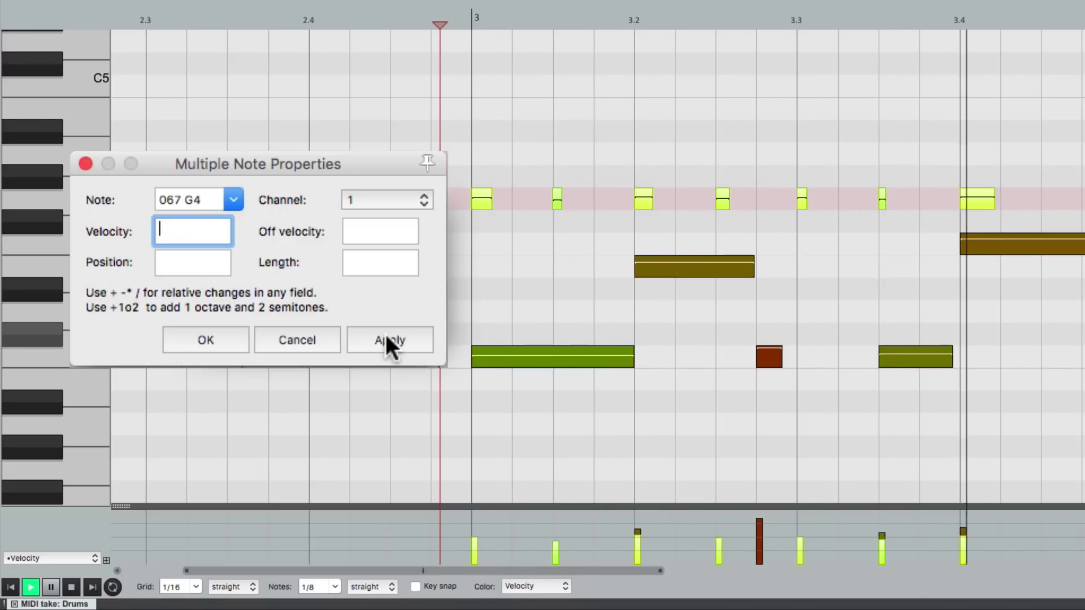
pyautogui.press('space')
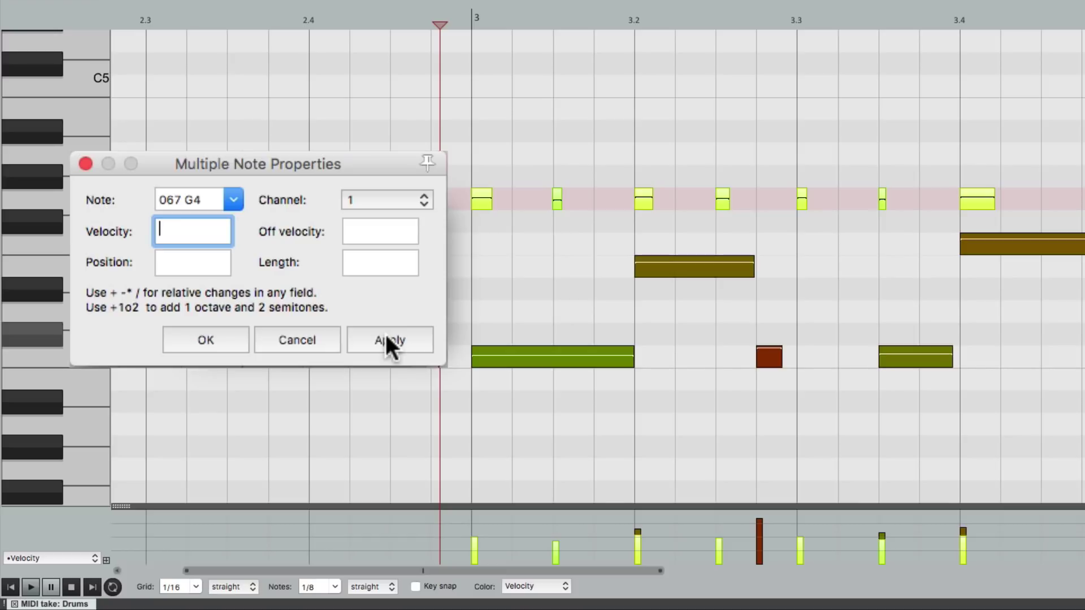
# - Set all selected G4 notes to an absolute velocity of 75, play them back, and undo the change
pyautogui.write('75')
pyautogui.click(391, 334)
pyautogui.press('space')
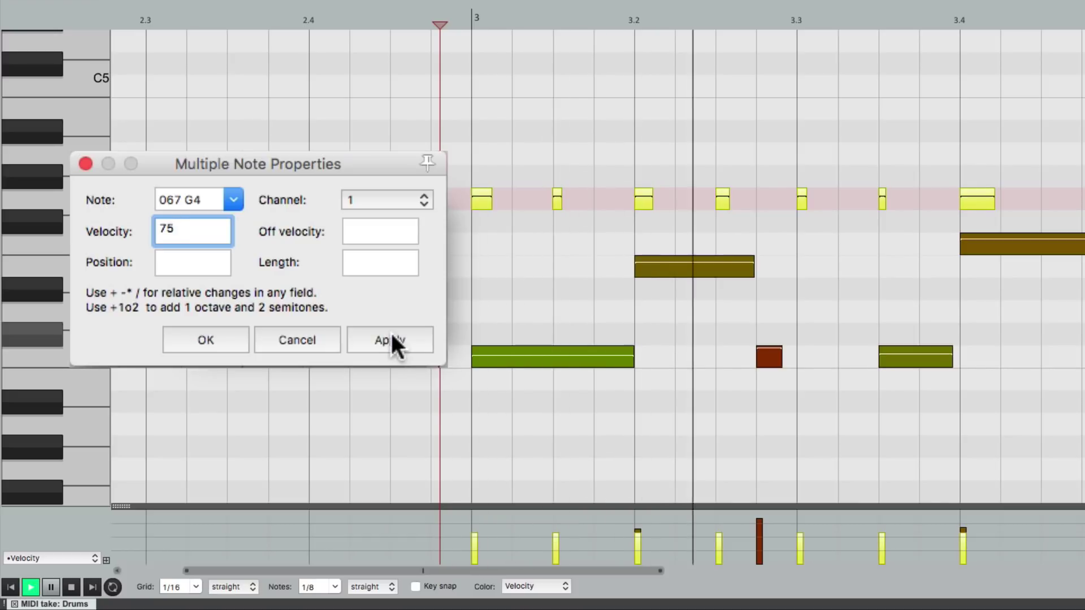
pyautogui.press('space')
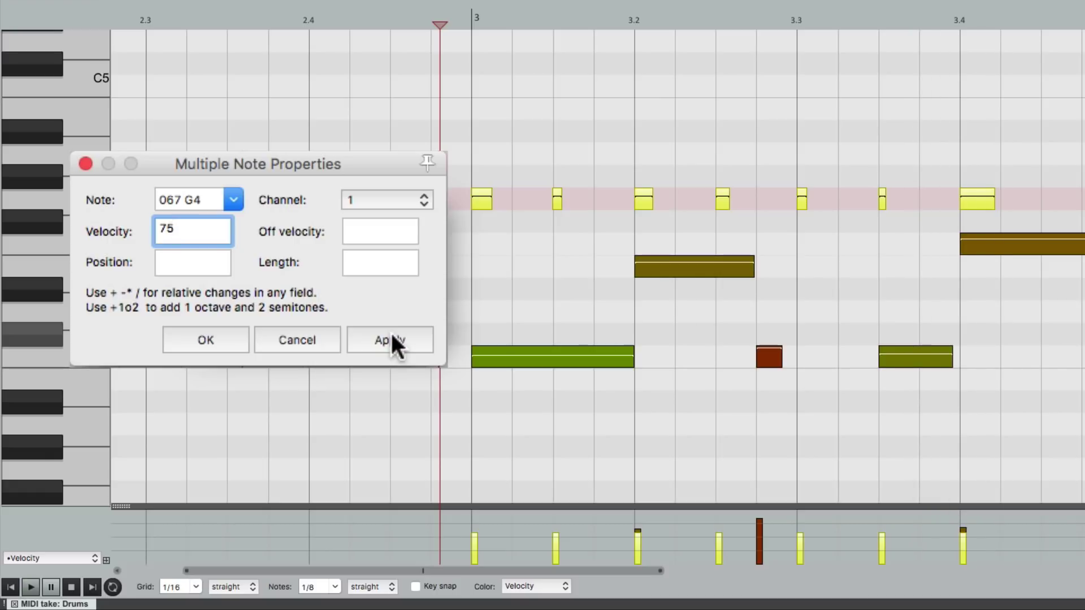
pyautogui.press('super+z')
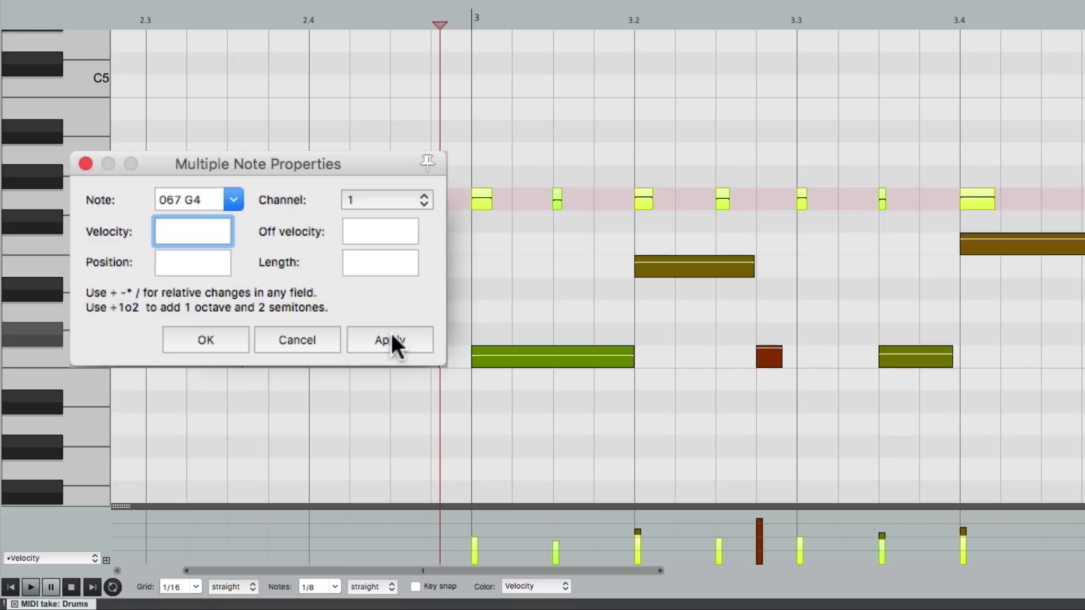
# - Leave the drum notes, open the Piano item for MIDI editing, and play it from just before measure 3
pyautogui.click(86, 163)
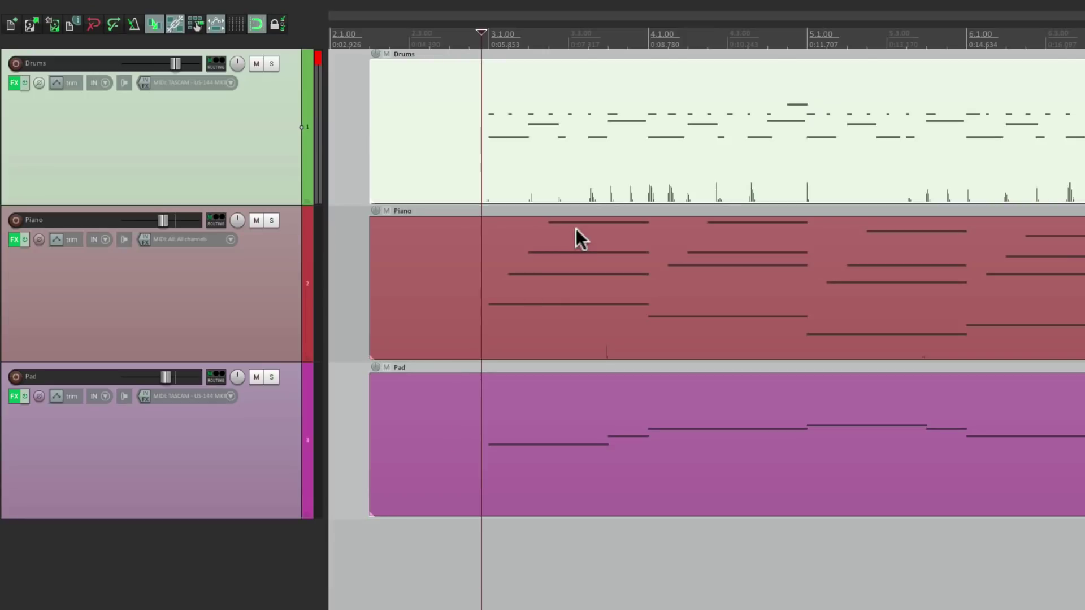
pyautogui.doubleClick(575, 228)
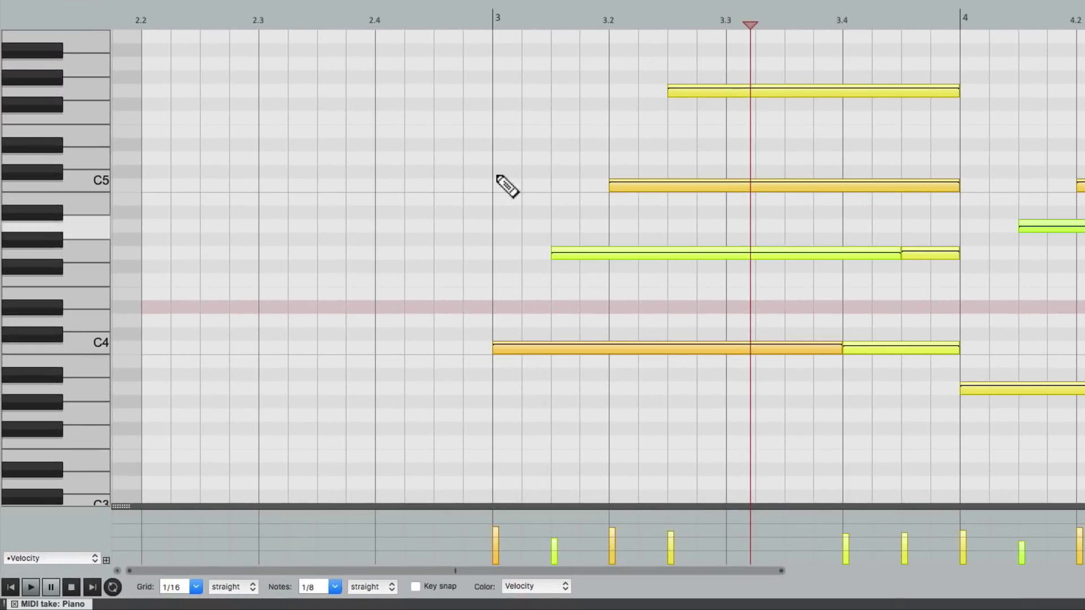
pyautogui.click(460, 19)
pyautogui.press('space')
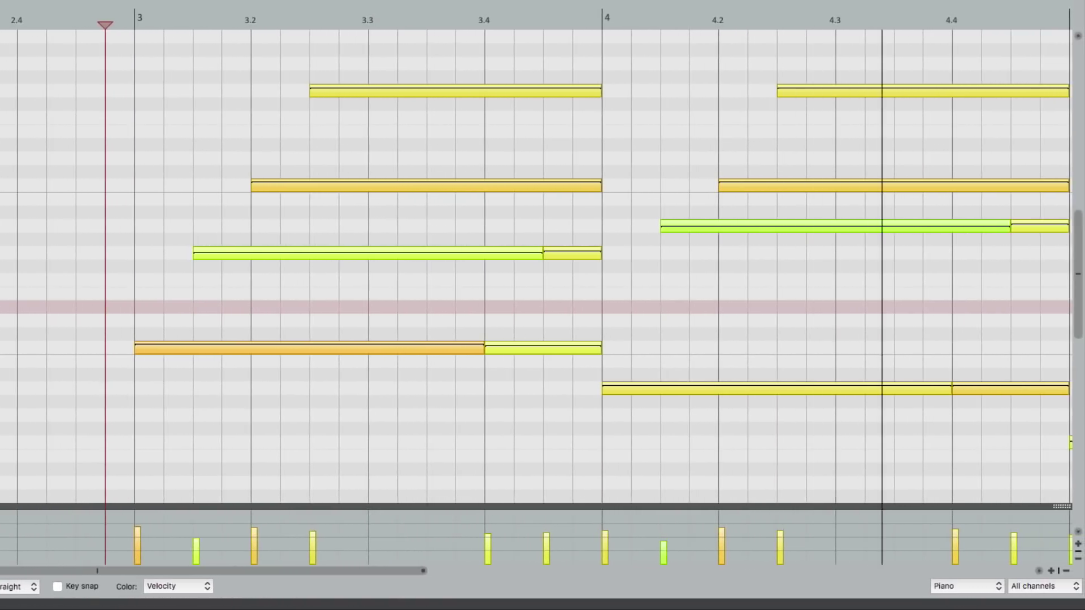
pyautogui.press('space')
# - Select all the piano notes and open their note properties
pyautogui.press('super+a')
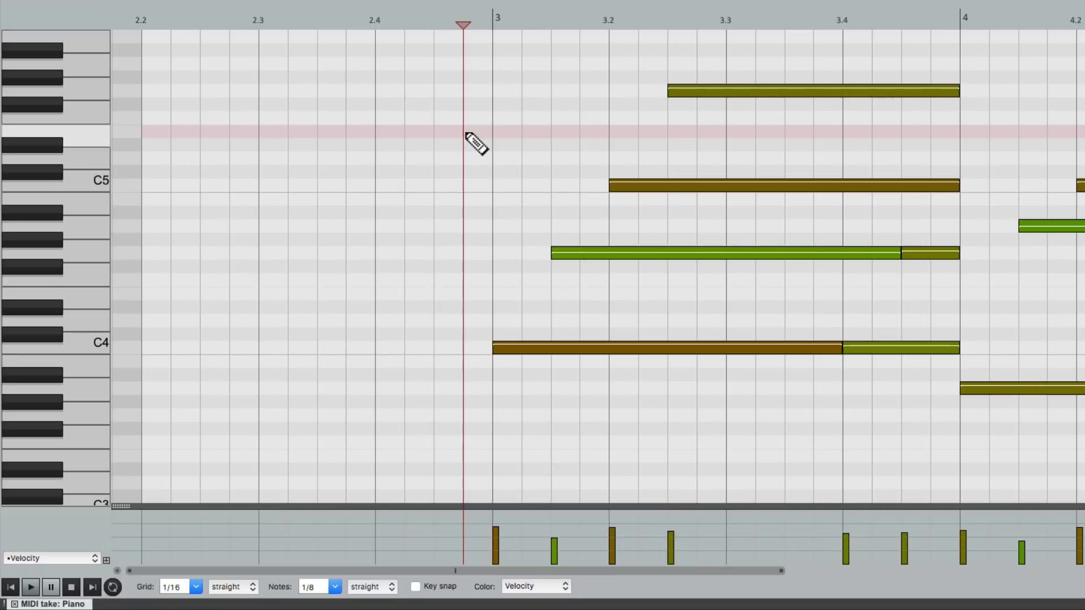
pyautogui.press('Escape')
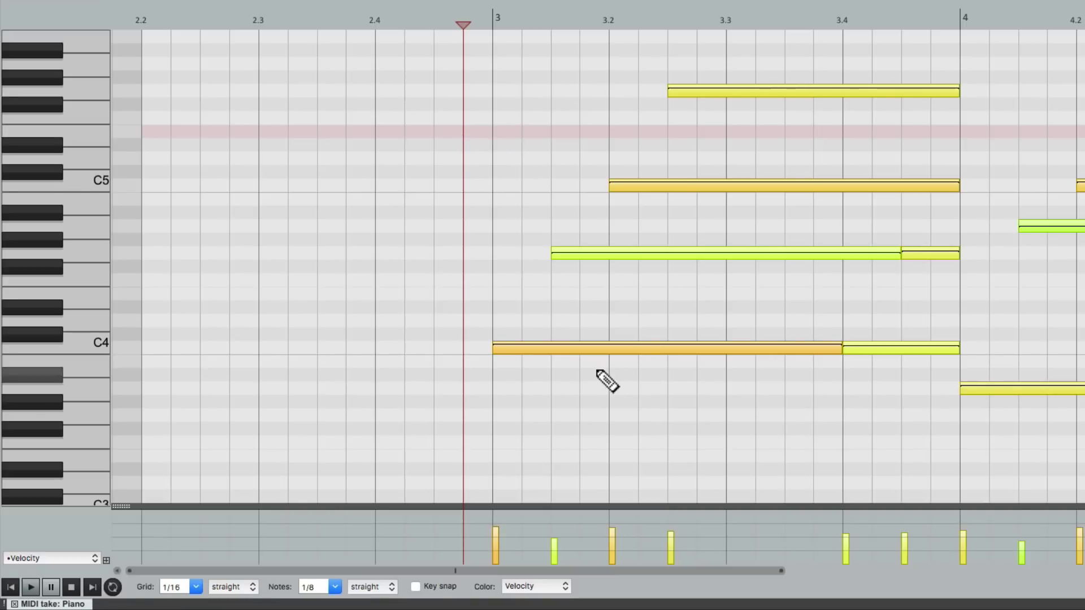
pyautogui.rightClick(564, 349)
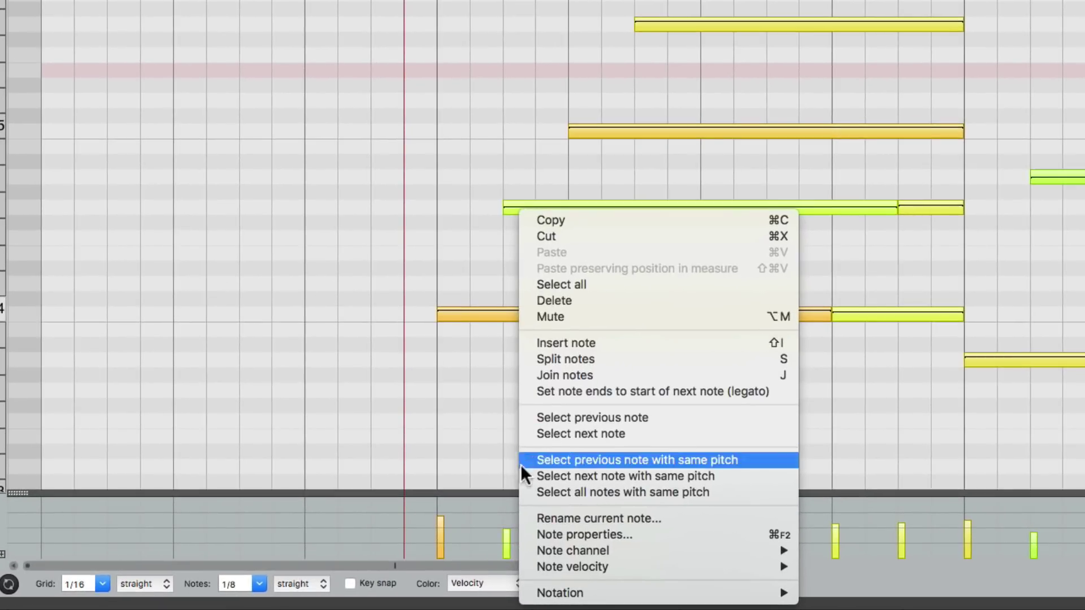
pyautogui.click(520, 535)
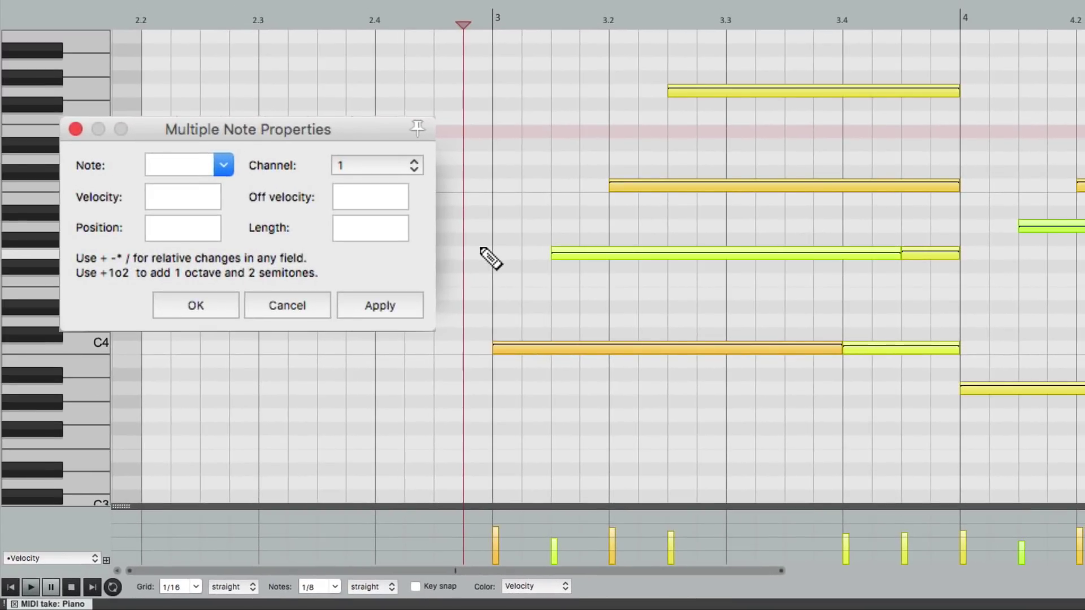
# - Transpose all the selected piano notes up one semitone with +1 and play them back
pyautogui.write('+1')
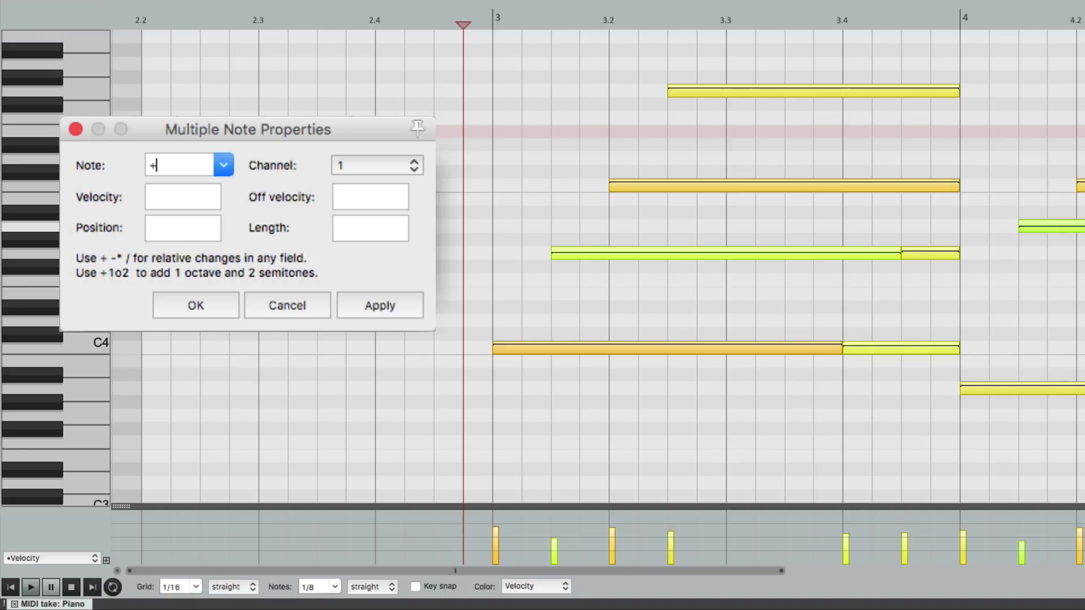
pyautogui.click(364, 306)
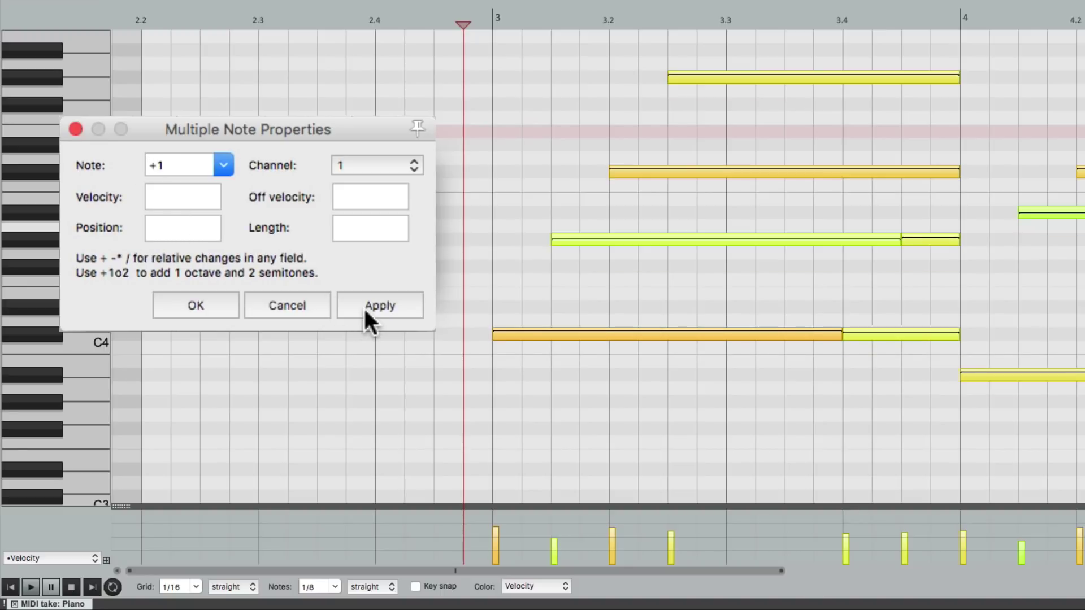
pyautogui.press('space')
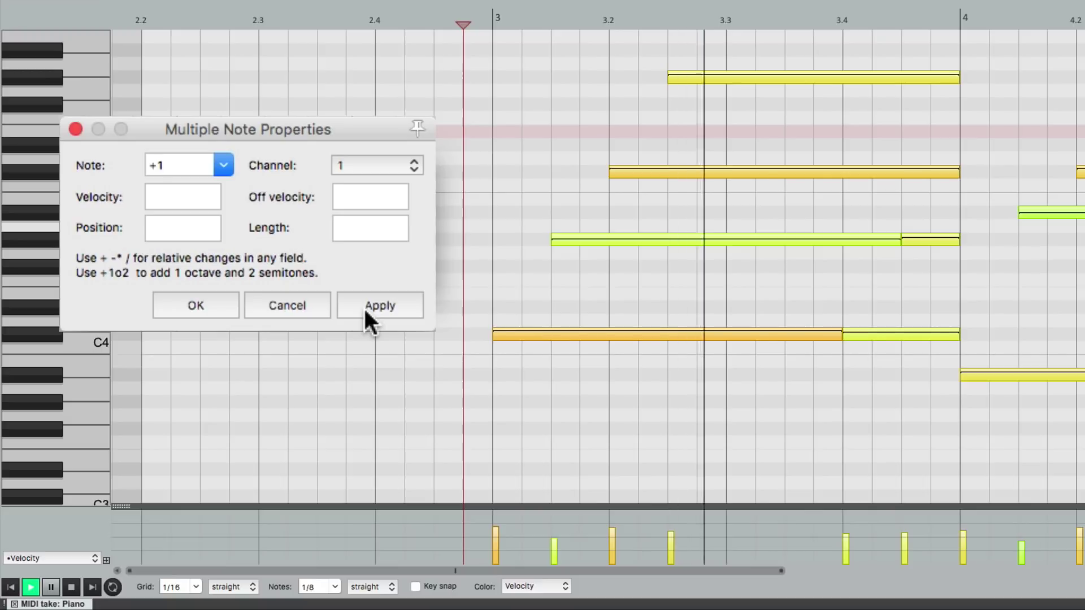
pyautogui.press('space')
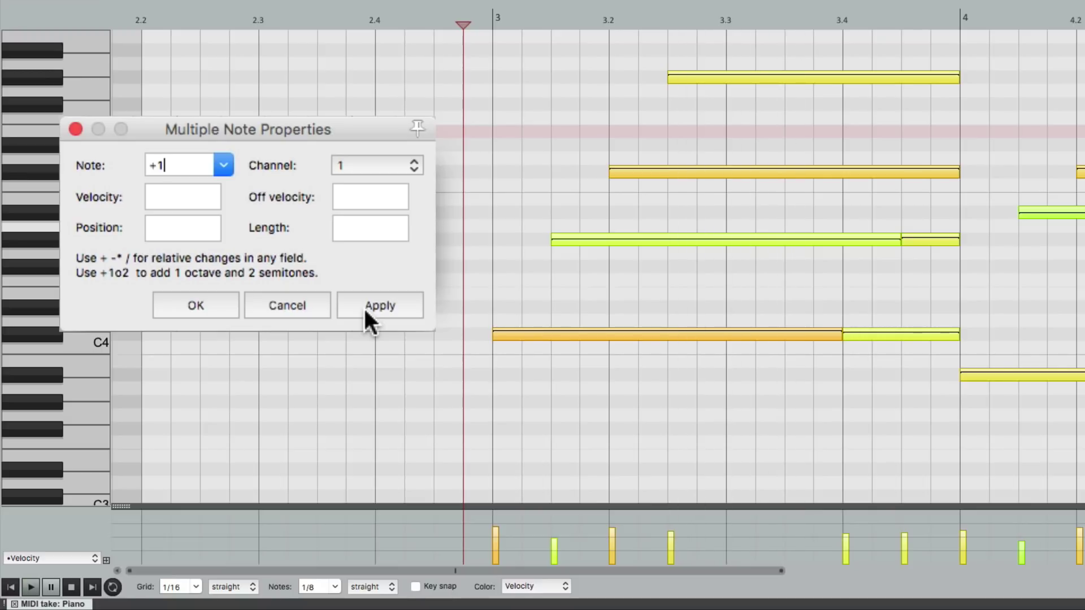
# - Transpose all the selected piano notes down one semitone with -1 and play them back
pyautogui.press('BackSpace')
pyautogui.press('BackSpace')
pyautogui.write('-1')
pyautogui.click(390, 302)
pyautogui.press('space')
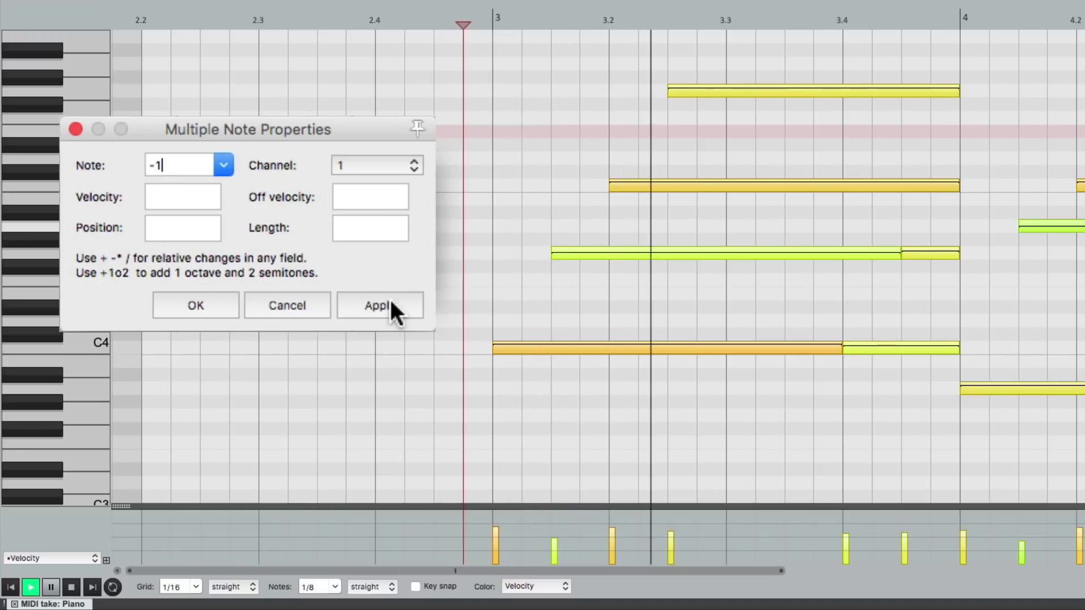
pyautogui.press('space')
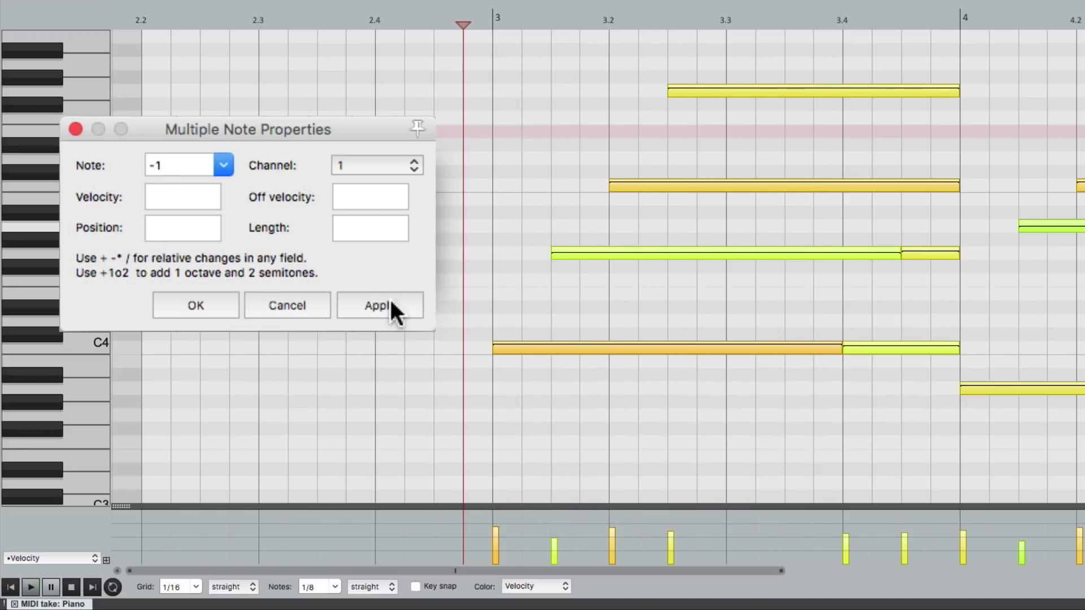
# - Transpose all the selected piano notes up one octave with +1o and play them back
pyautogui.press('BackSpace')
pyautogui.press('BackSpace')
pyautogui.write('+1o')
pyautogui.click(383, 303)
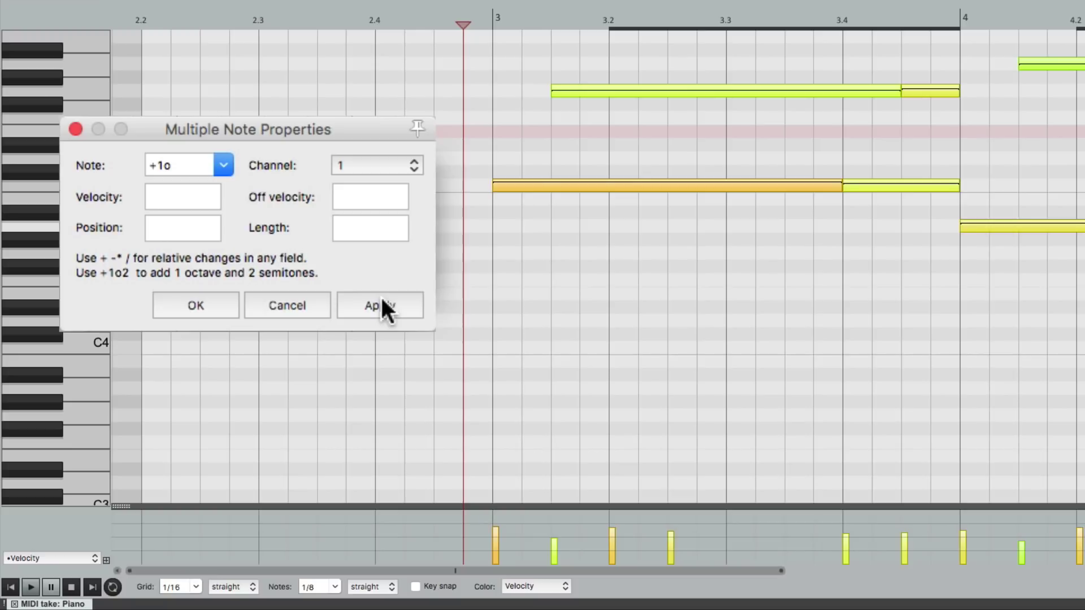
pyautogui.scroll(5, 510, 315)
pyautogui.press('space')
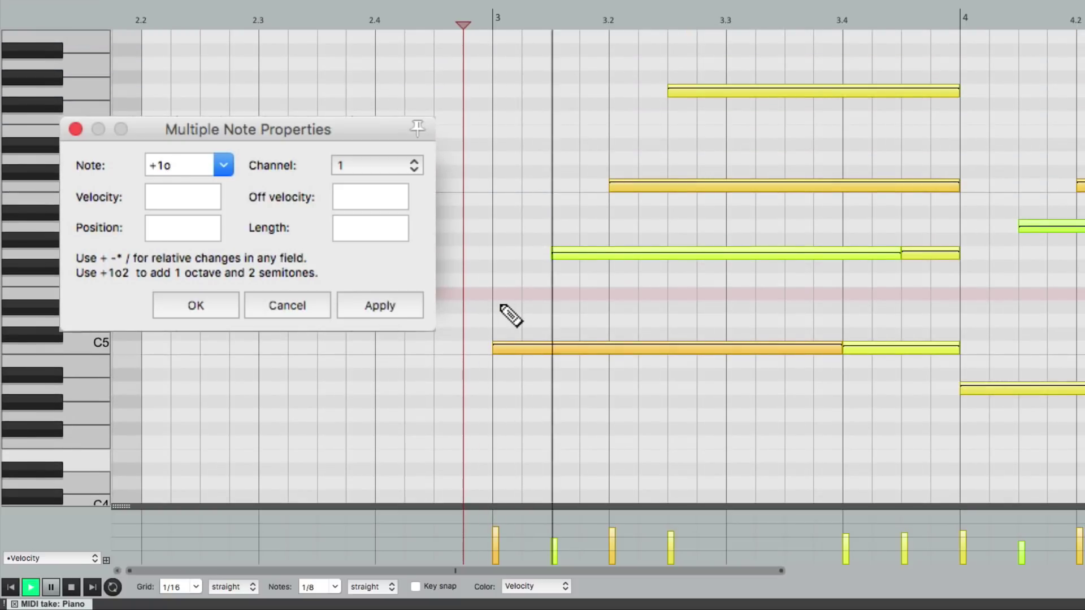
pyautogui.press('space')
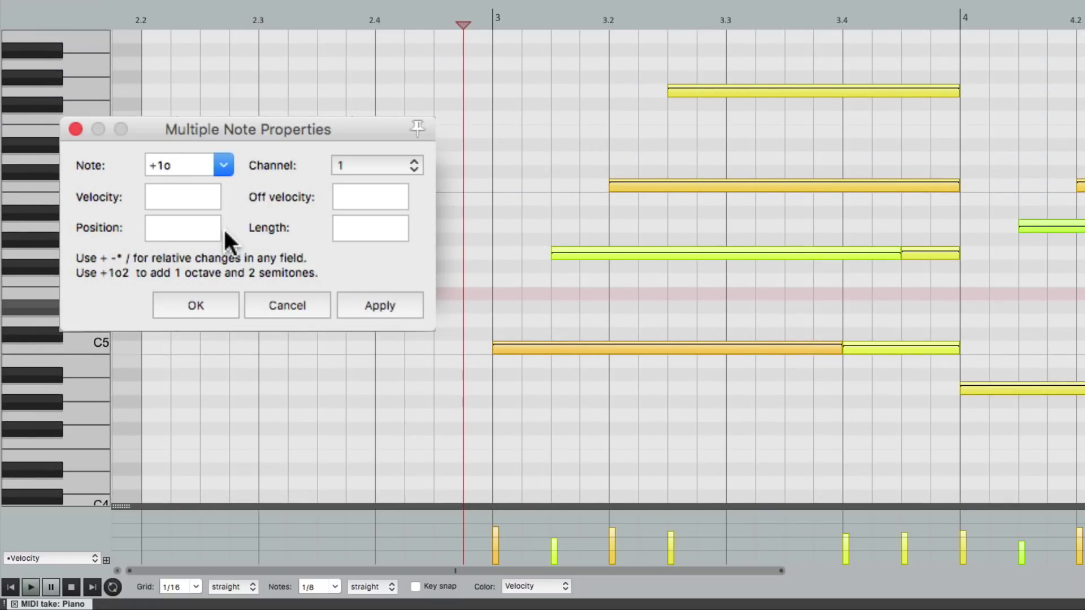
# - Transpose all the selected piano notes down one octave with -1o and play them back
pyautogui.press('BackSpace')
pyautogui.press('BackSpace')
pyautogui.write('-1')
pyautogui.click(372, 305)
pyautogui.scroll(-4, 552, 283)
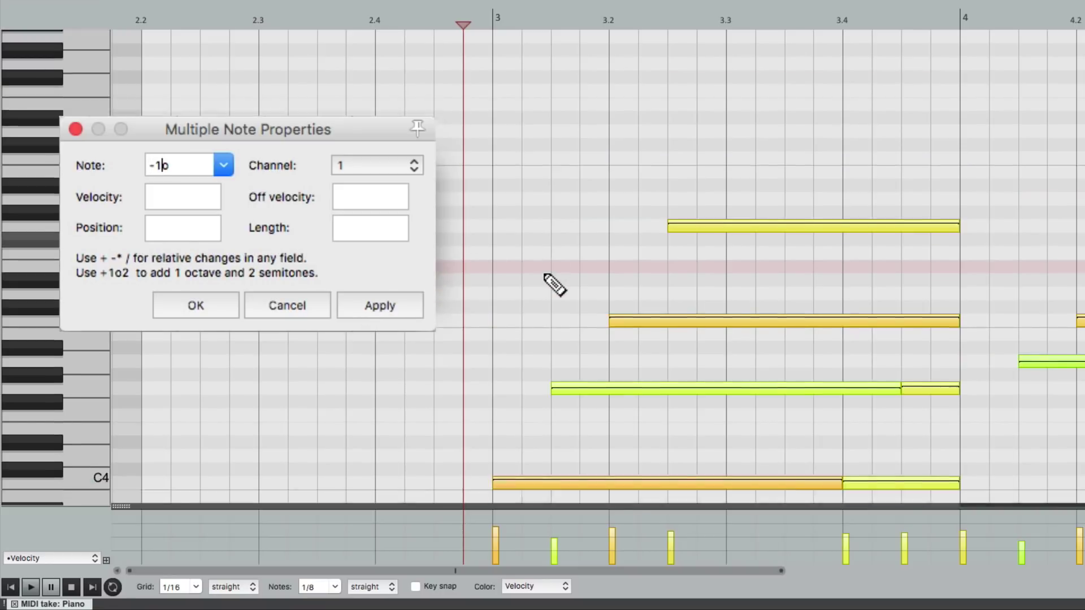
pyautogui.scroll(-2, 544, 275)
pyautogui.press('space')
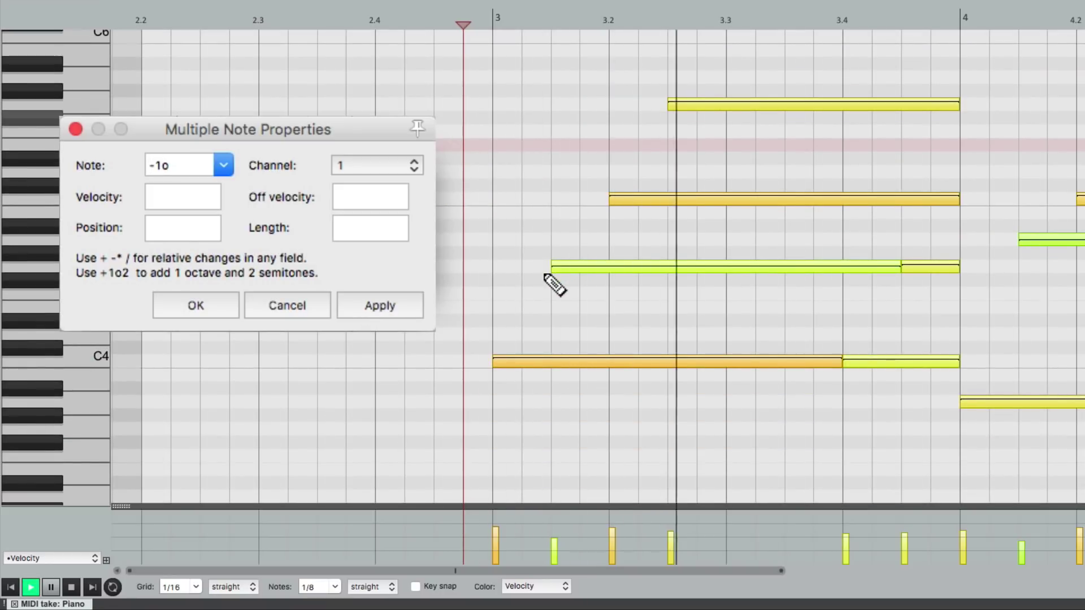
pyautogui.press('space')
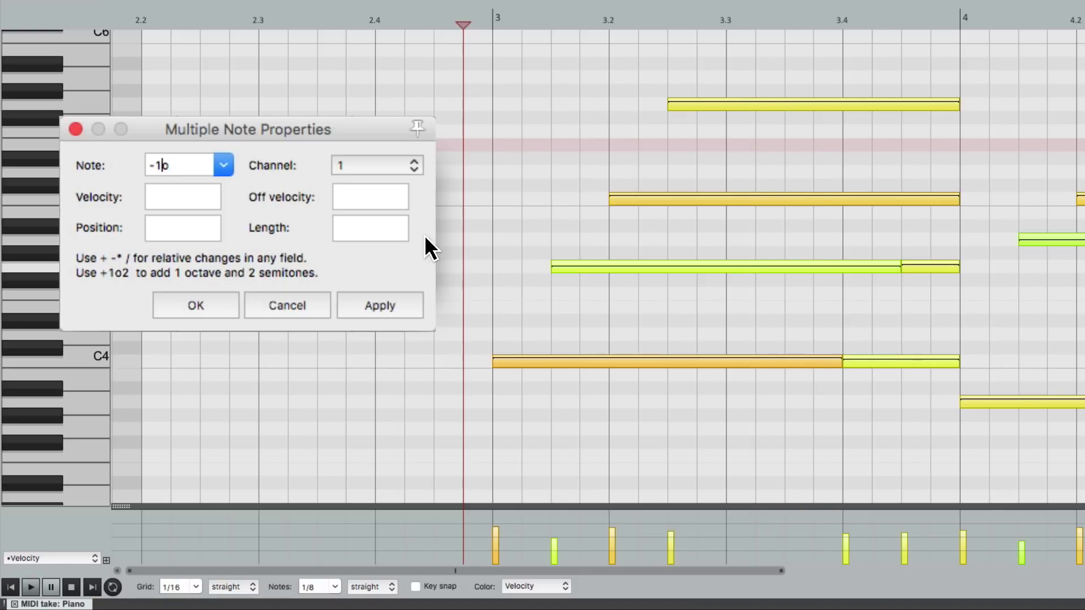
# - Transpose all the selected piano notes up one octave and two semitones with +1o2 and play them back
pyautogui.press('Left')
pyautogui.press('Left')
pyautogui.press('Left')
pyautogui.press('Right')
pyautogui.press('BackSpace')
pyautogui.write('+')
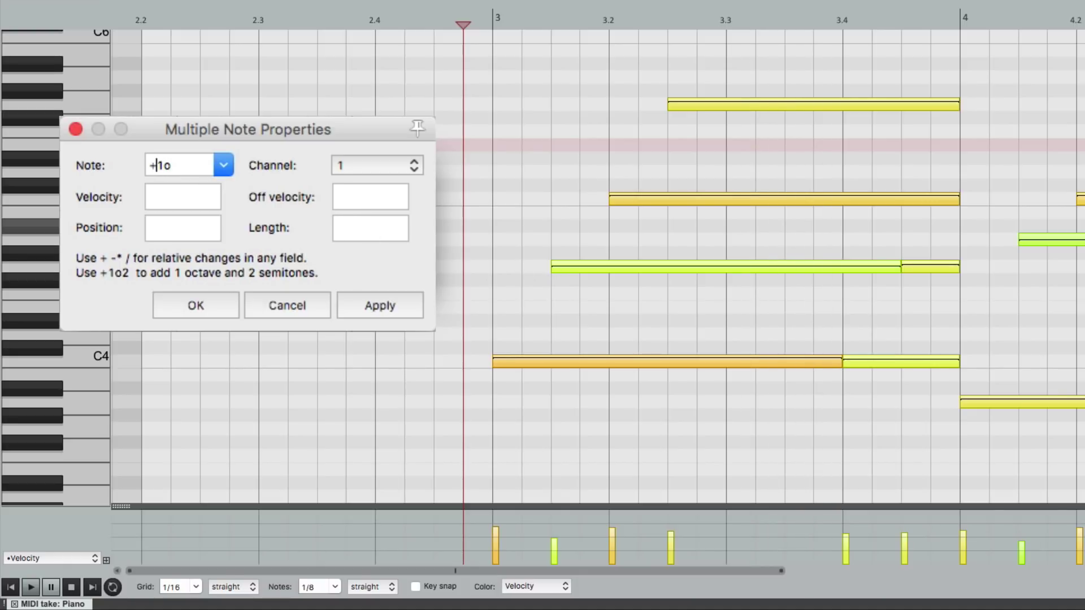
pyautogui.press('Right')
pyautogui.press('Right')
pyautogui.write('2')
pyautogui.click(413, 306)
pyautogui.scroll(5, 593, 388)
pyautogui.scroll(1, 585, 381)
pyautogui.press('space')
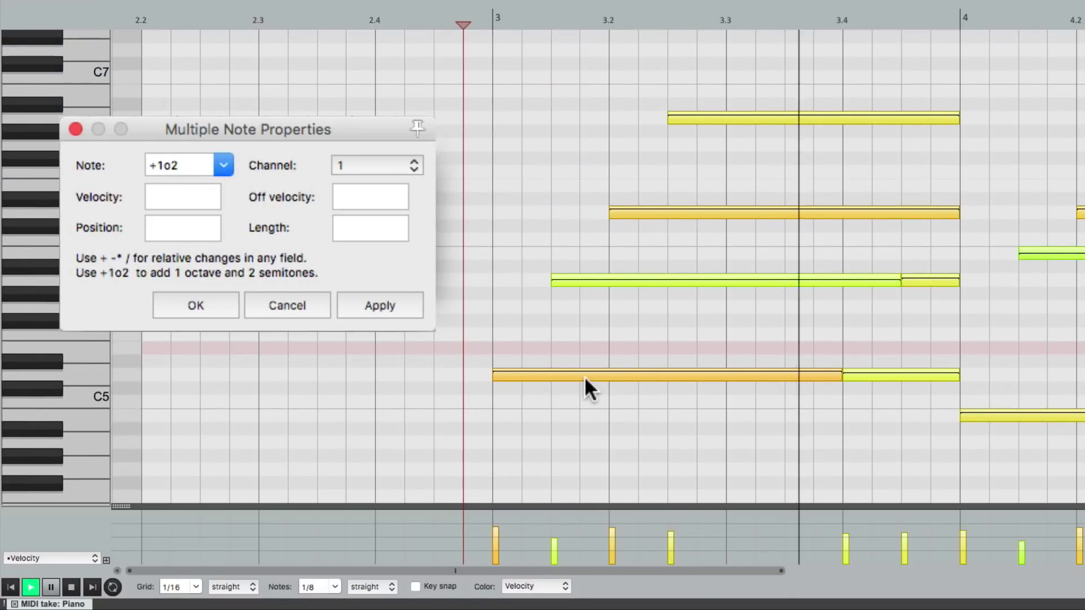
pyautogui.press('space')
# - Undo the octave-and-two-semitones transposition and clear the note value in the properties
pyautogui.press('super+z')
pyautogui.scroll(-6, 585, 378)
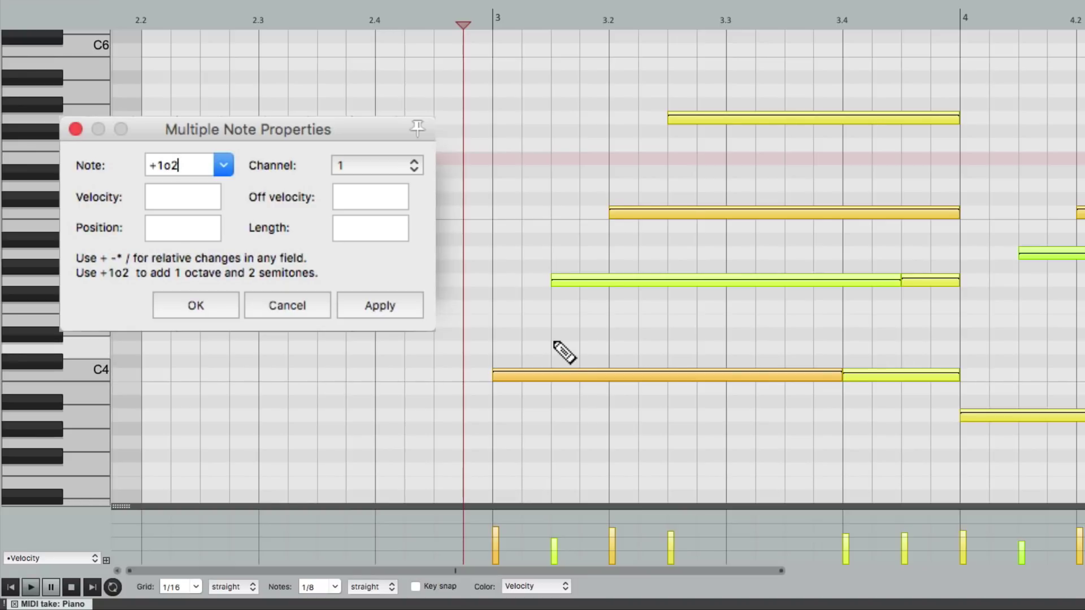
pyautogui.press('BackSpace')
pyautogui.press('BackSpace')
pyautogui.press('BackSpace')
pyautogui.press('BackSpace')
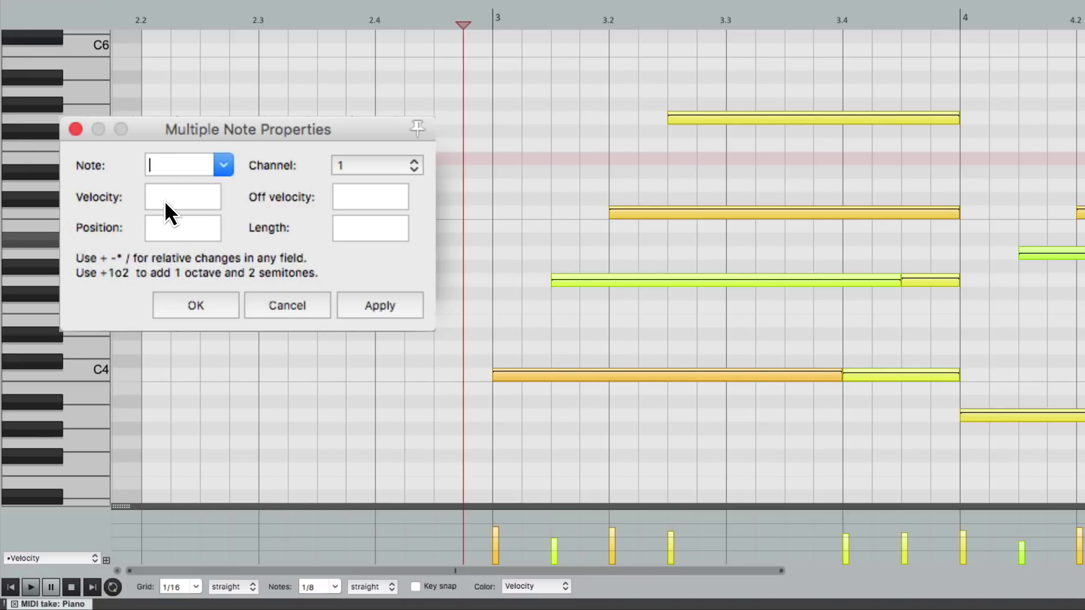
# - Halve the velocity of all the selected piano notes with /2 and play them back
pyautogui.click(202, 198)
pyautogui.write('/2')
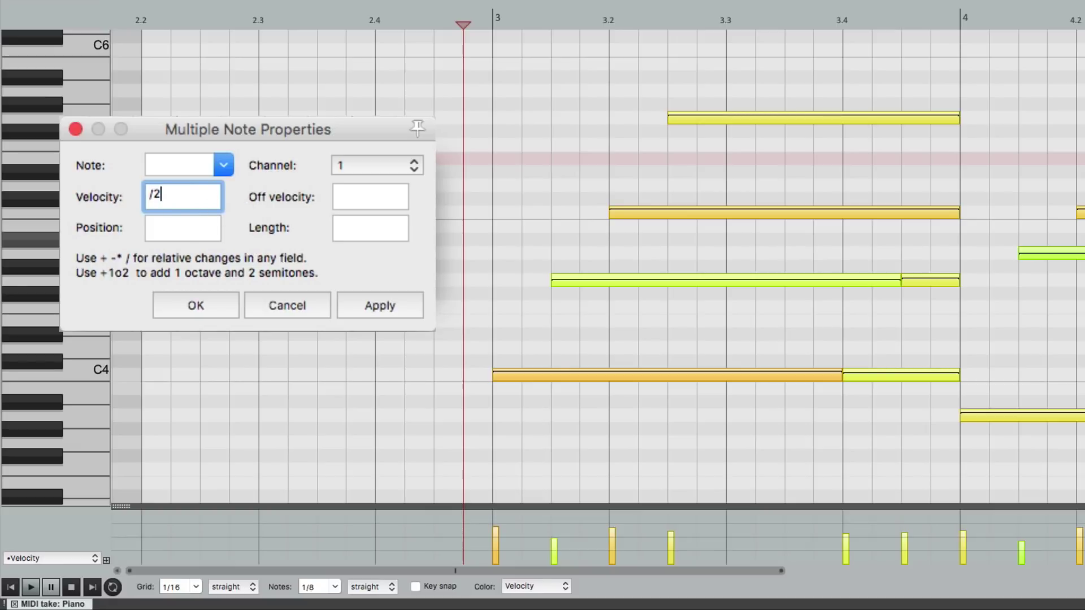
pyautogui.click(366, 307)
pyautogui.press('space')
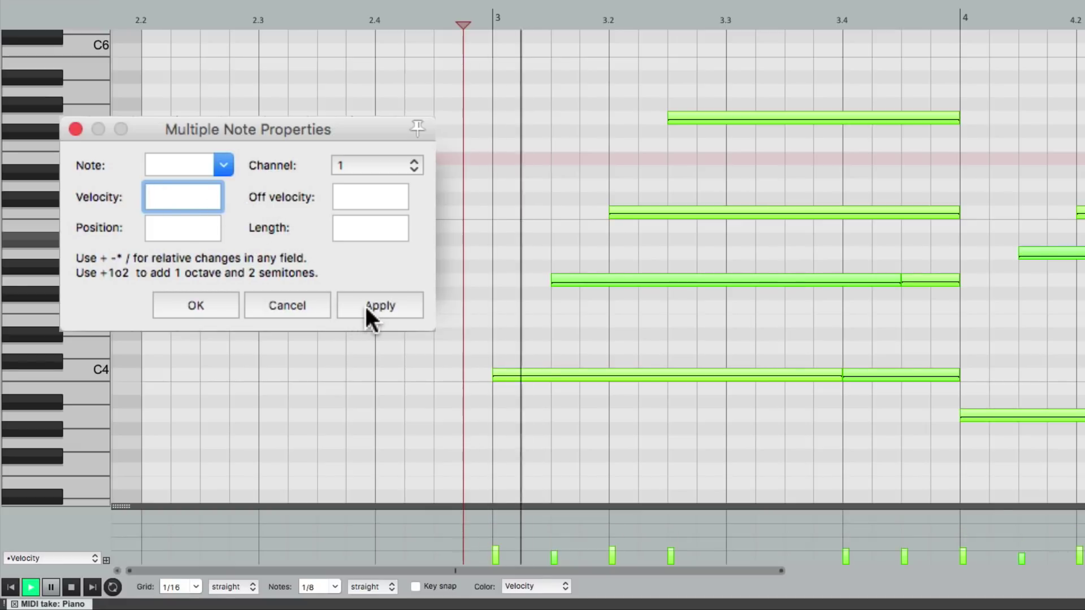
pyautogui.press('space')
# - Double the velocity of all the selected piano notes with *2 and play them back
pyautogui.click(197, 192)
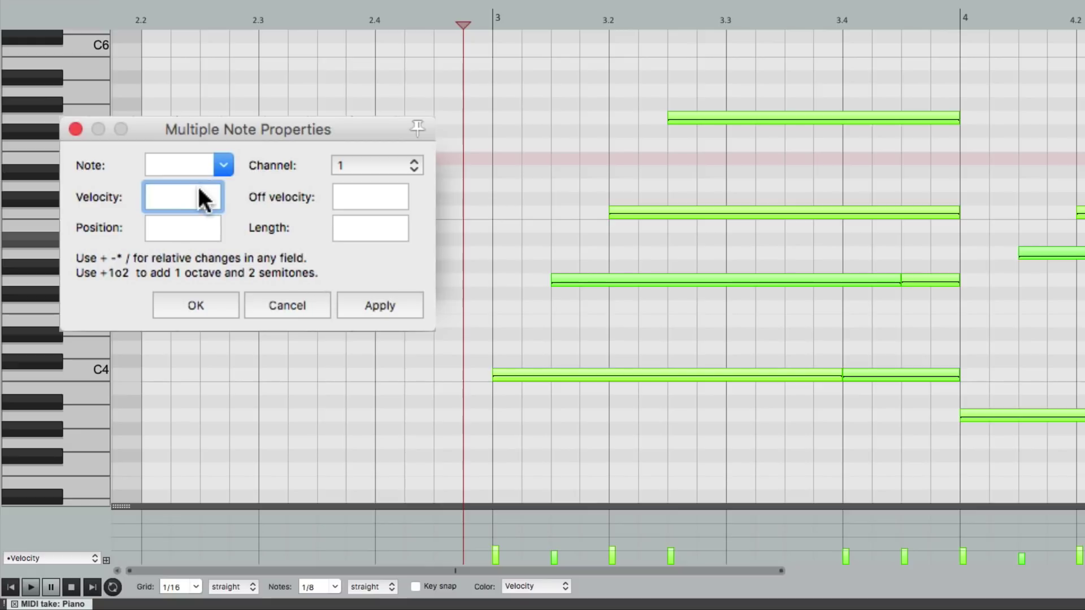
pyautogui.write('*2')
pyautogui.click(359, 300)
pyautogui.press('space')
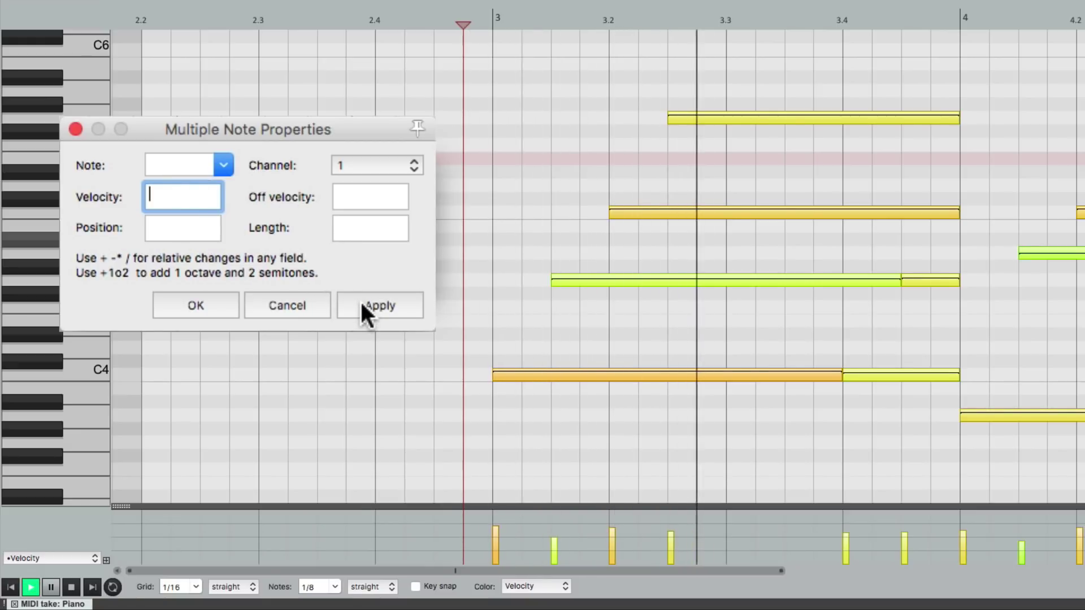
pyautogui.press('space')
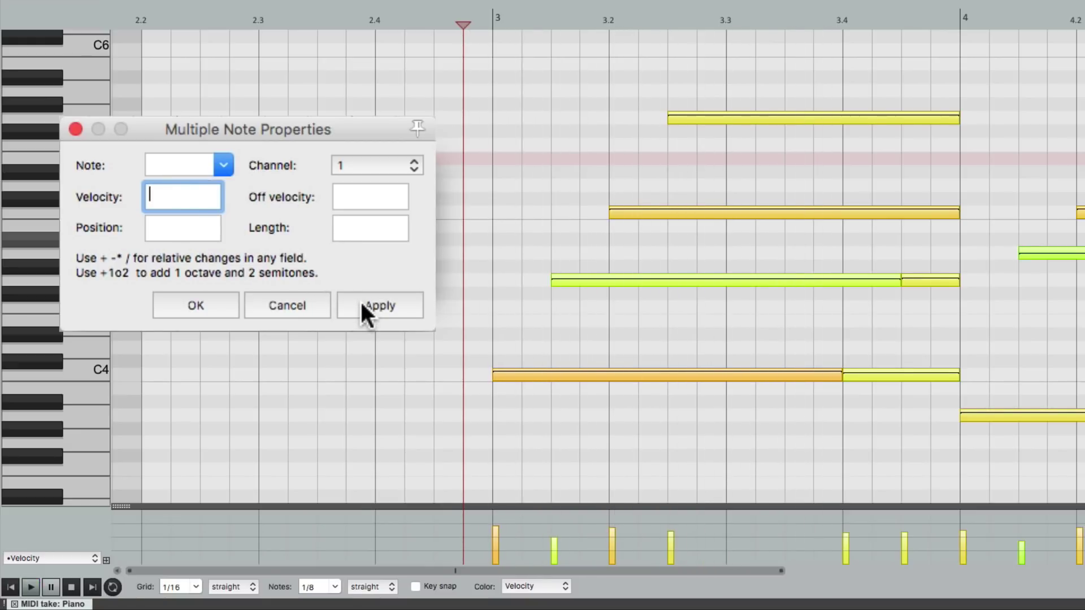
# - Shift the position of all the selected piano notes later in time by +0.0.20
pyautogui.click(202, 224)
pyautogui.write('+0.0.20')
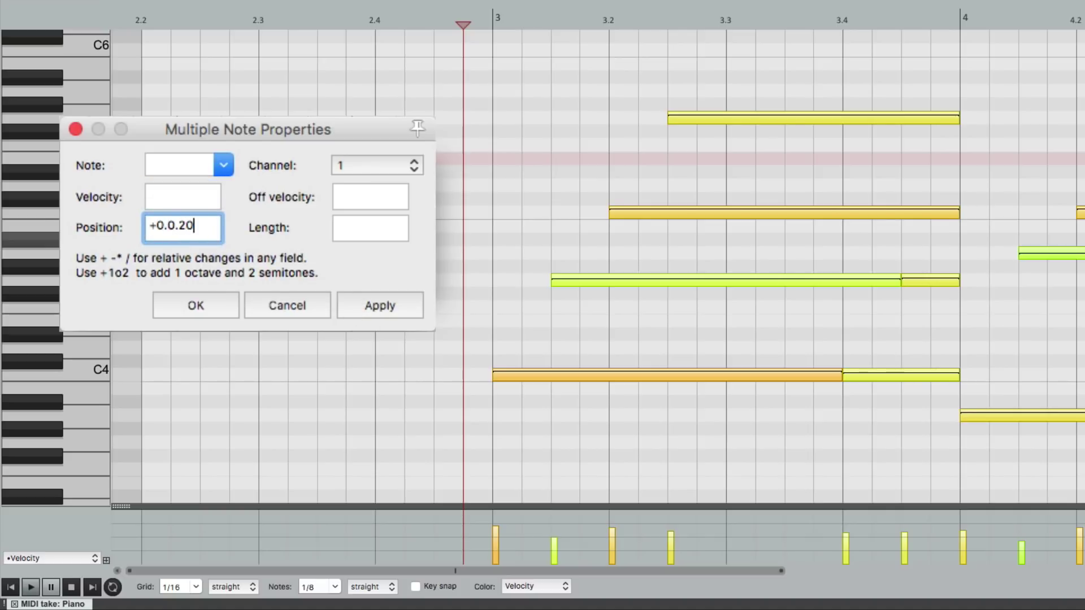
pyautogui.click(387, 302)
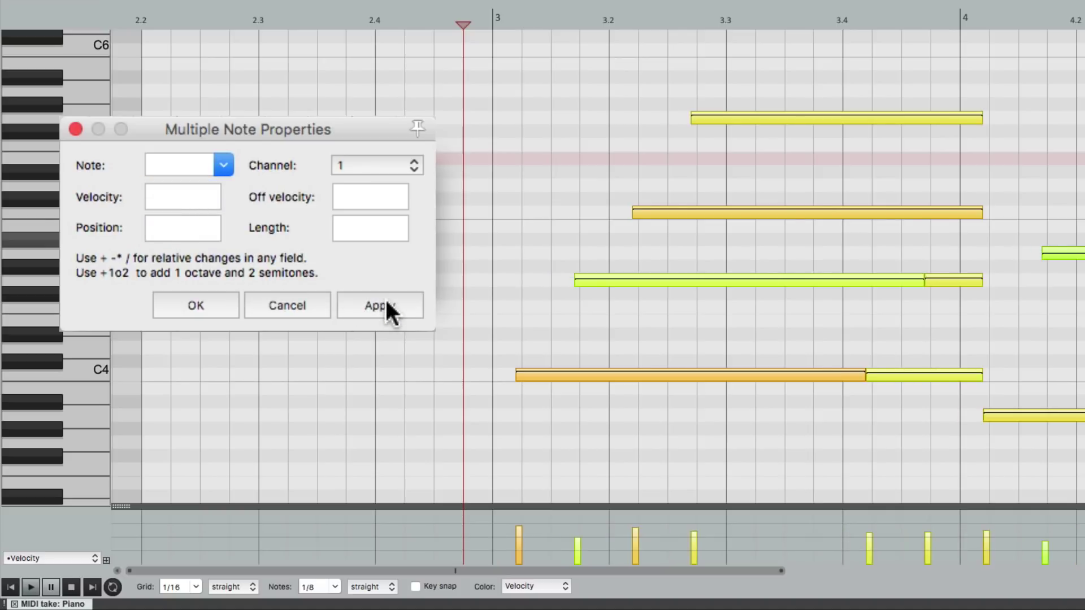
# - Shift the position of all the selected piano notes earlier in time by -0.0.20
pyautogui.click(192, 225)
pyautogui.write('-0.0')
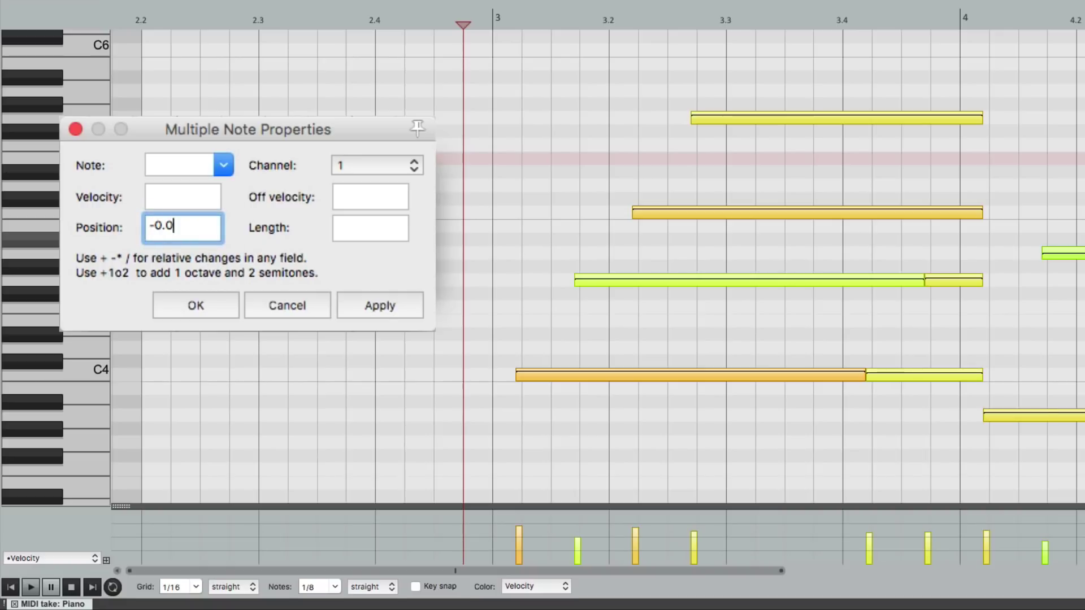
pyautogui.write('.20')
pyautogui.click(365, 300)
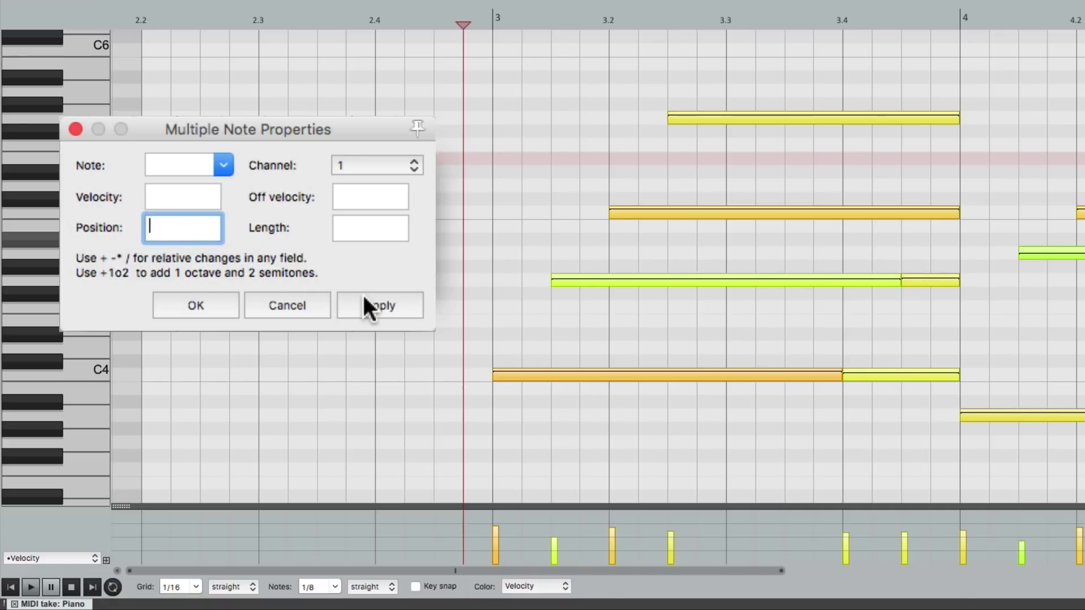
# - Set the length of all the selected piano notes to 0.0.50 and play them back
pyautogui.click(371, 230)
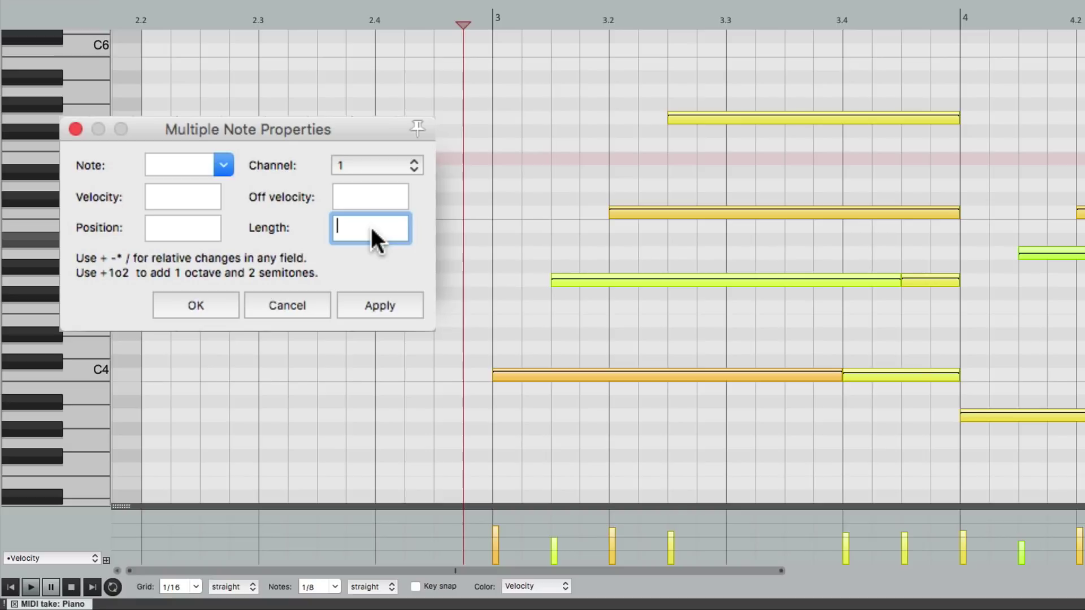
pyautogui.write('0.0.50')
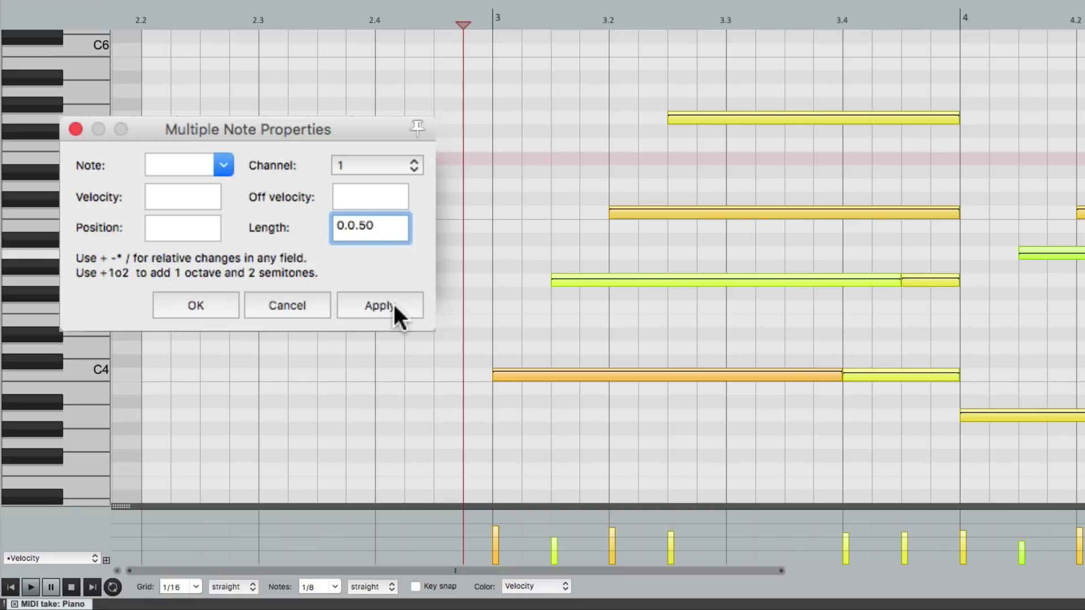
pyautogui.click(393, 303)
pyautogui.press('space')
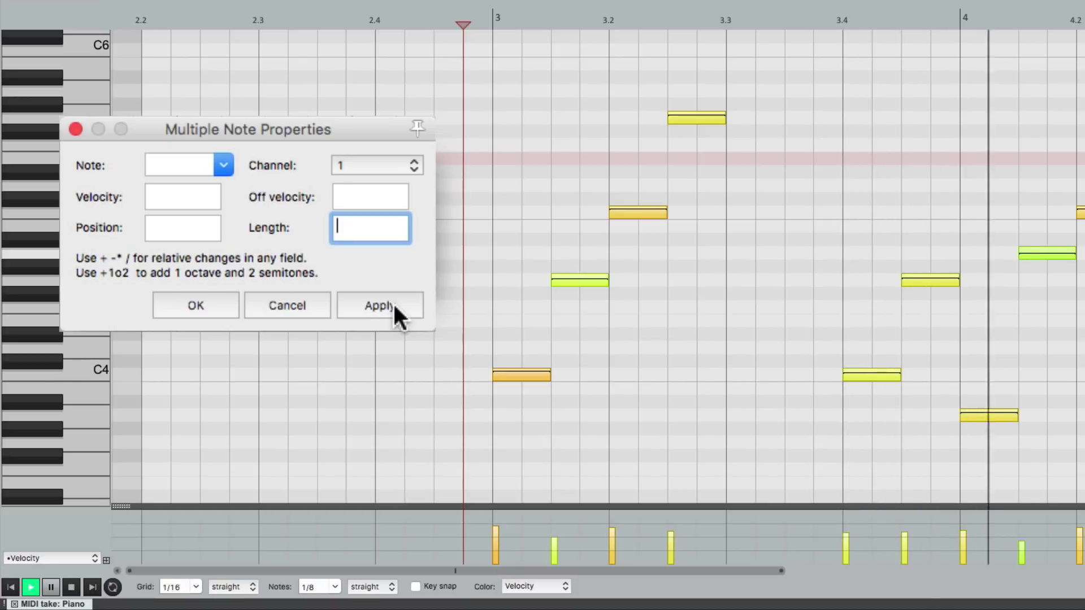
pyautogui.press('space')
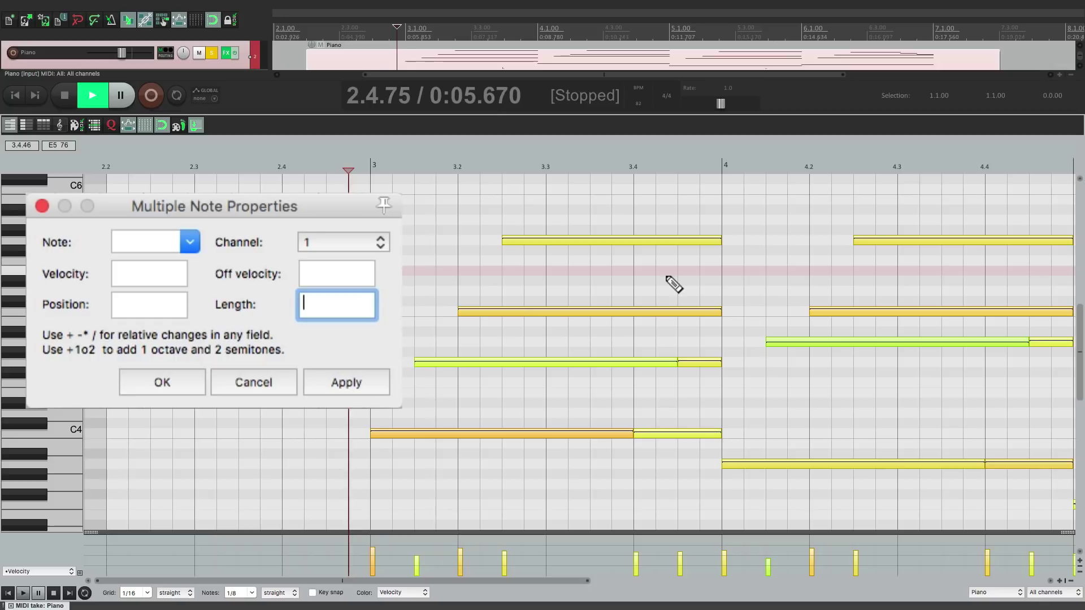
# - Shorten all the selected piano notes by multiplying their length with *.95, playing them before and after the change
pyautogui.press('space')
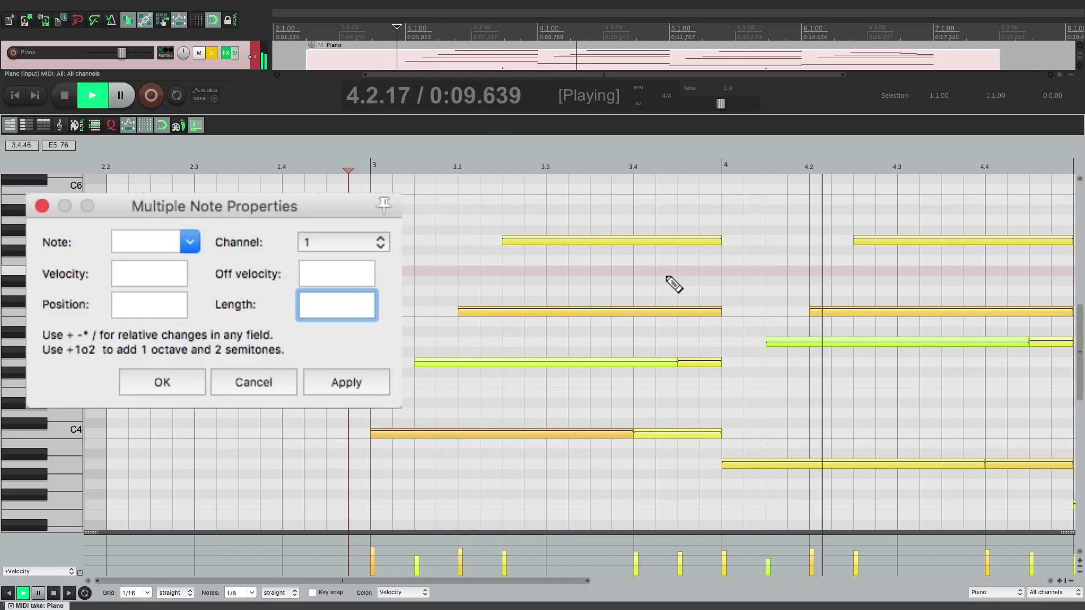
pyautogui.press('space')
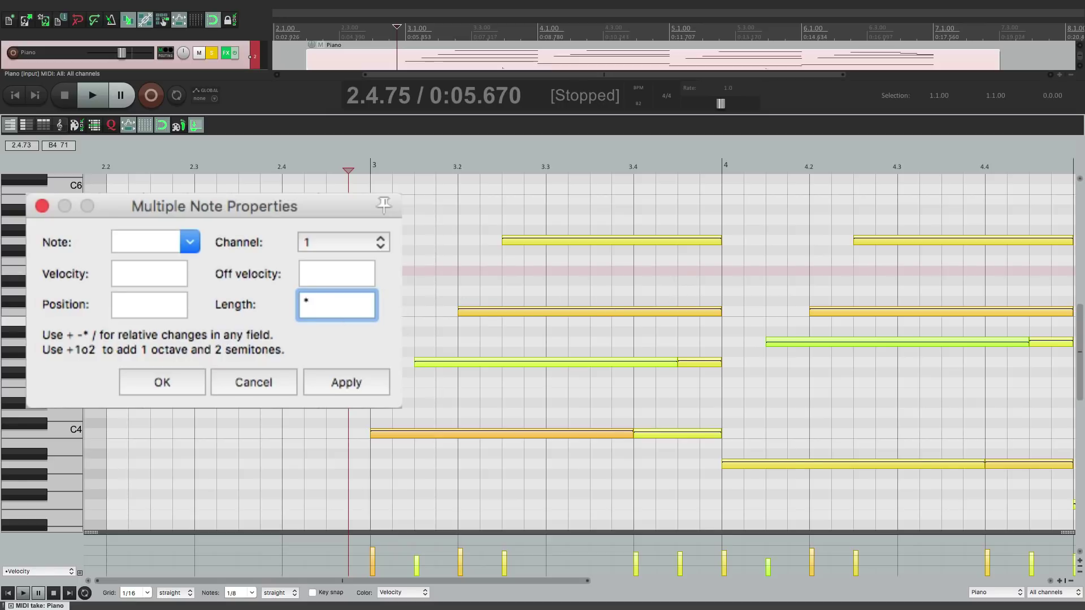
pyautogui.write('.95')
pyautogui.click(335, 382)
pyautogui.press('space')
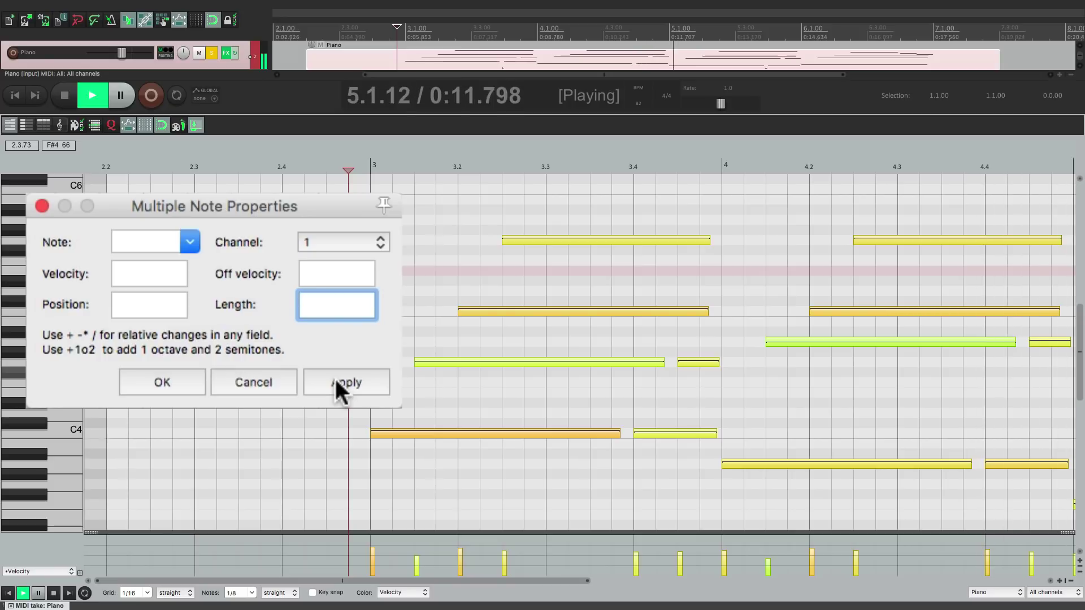
pyautogui.press('space')
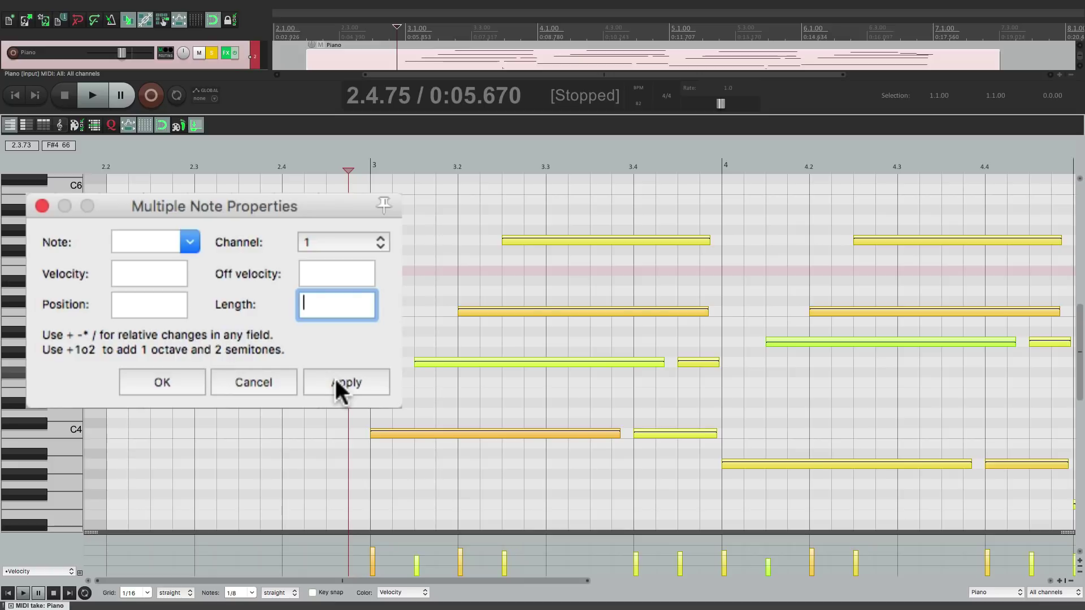
pyautogui.click(190, 243)
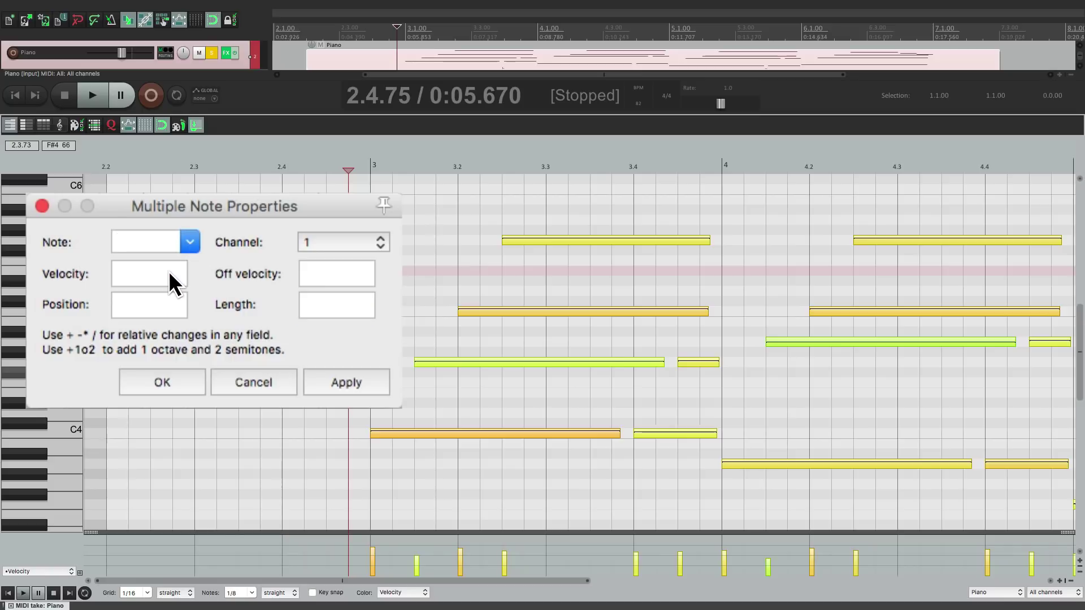